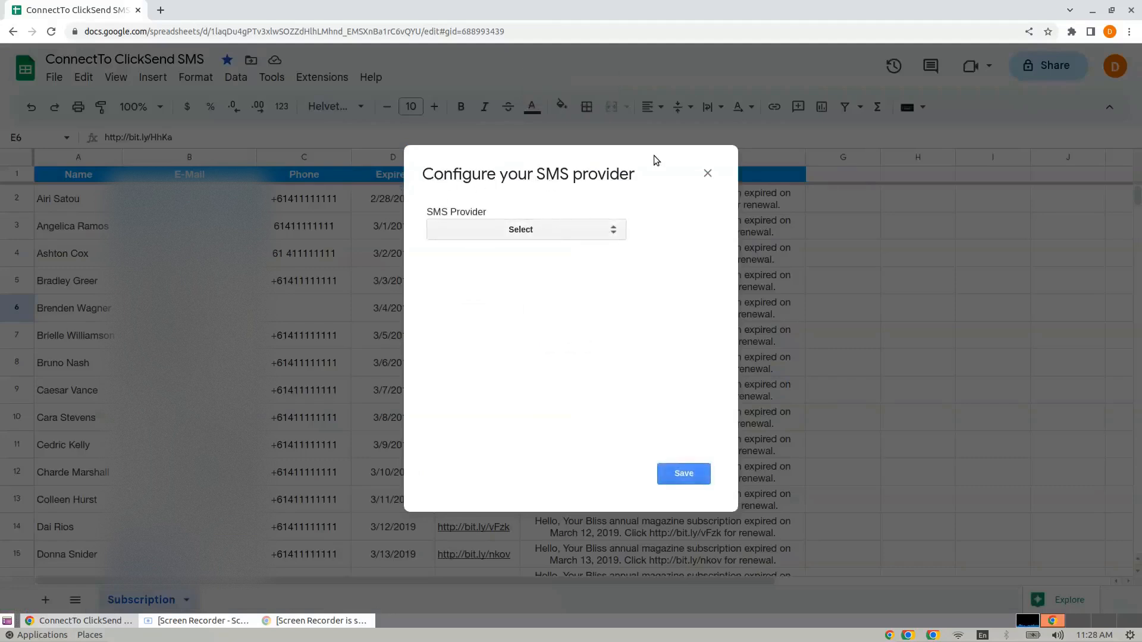
# - Close the provider dialog and reopen Configure SMS provider from the ConnectTo ClickSend SMS add-on menu
pyautogui.click(716, 177)
pyautogui.click(322, 77)
pyautogui.moveTo(376, 220)
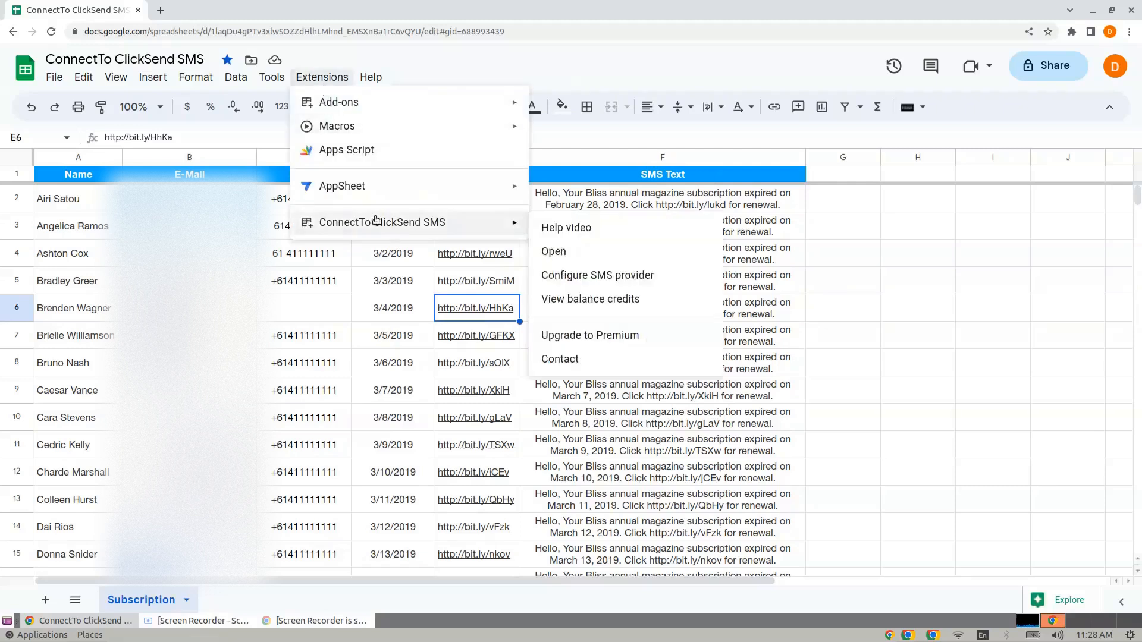
pyautogui.click(577, 279)
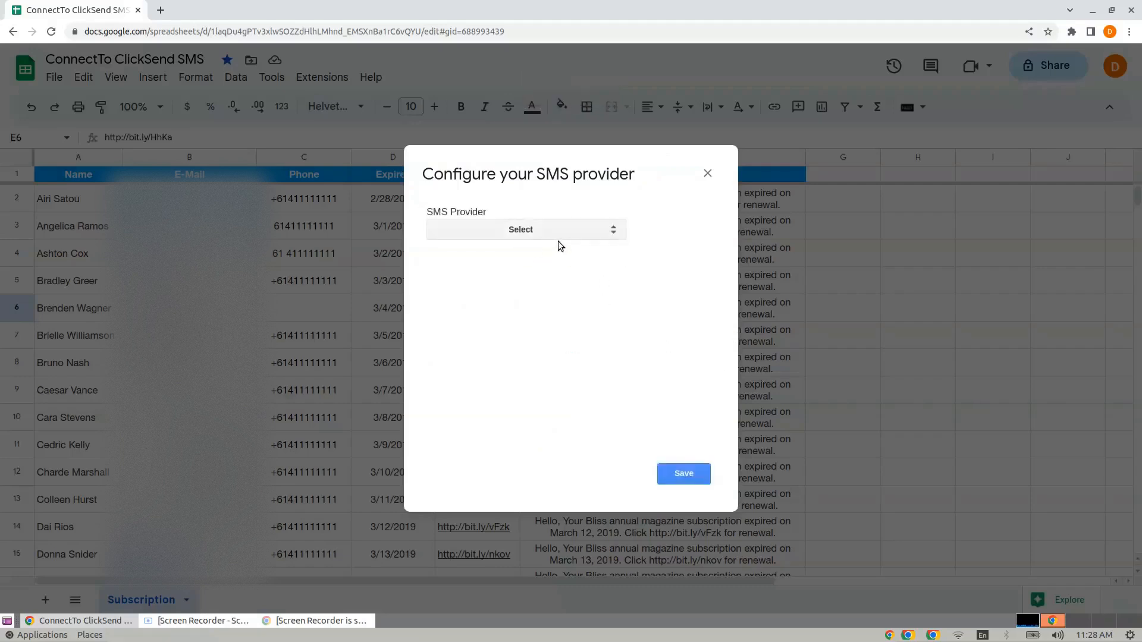
# - Pick ClickSend as the provider, enter the account username, password and sender ID, then save
pyautogui.click(480, 233)
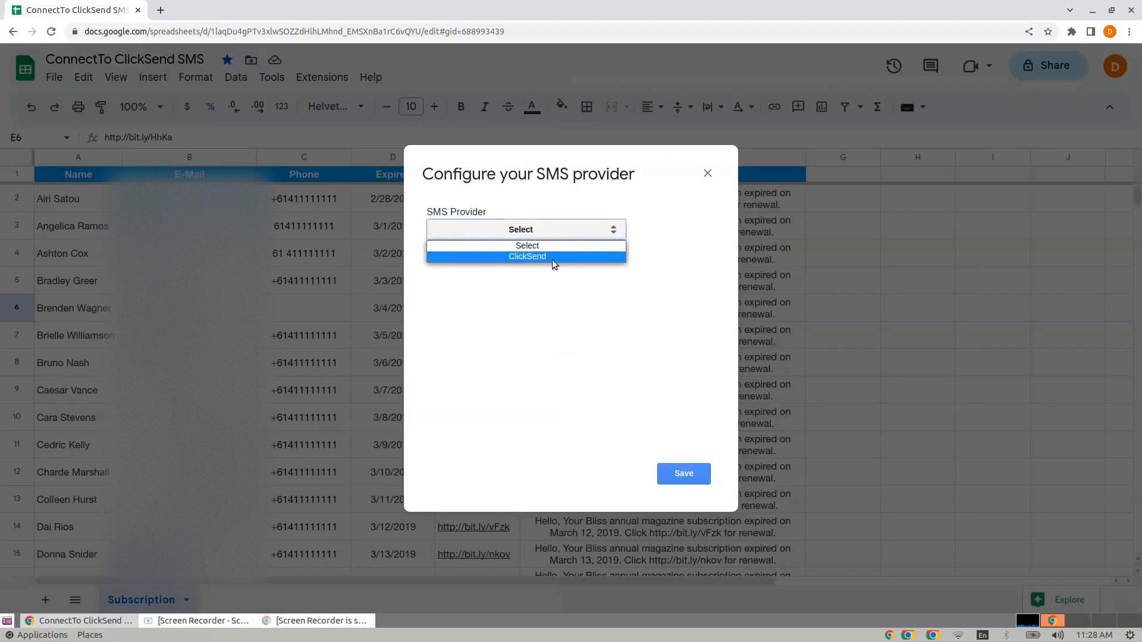
pyautogui.click(534, 257)
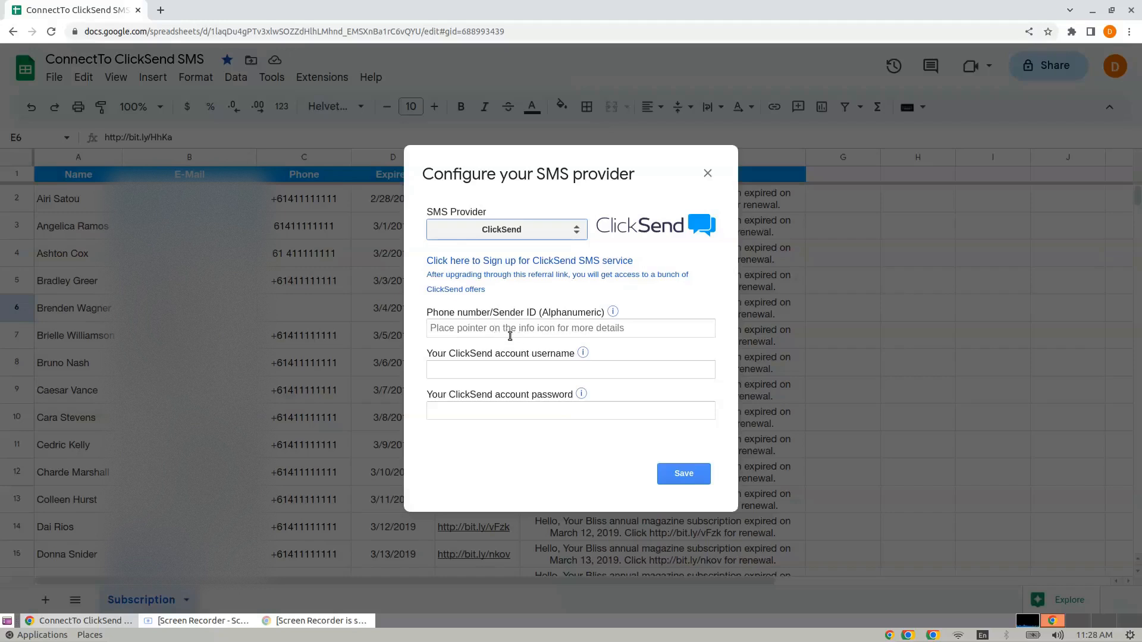
pyautogui.click(472, 374)
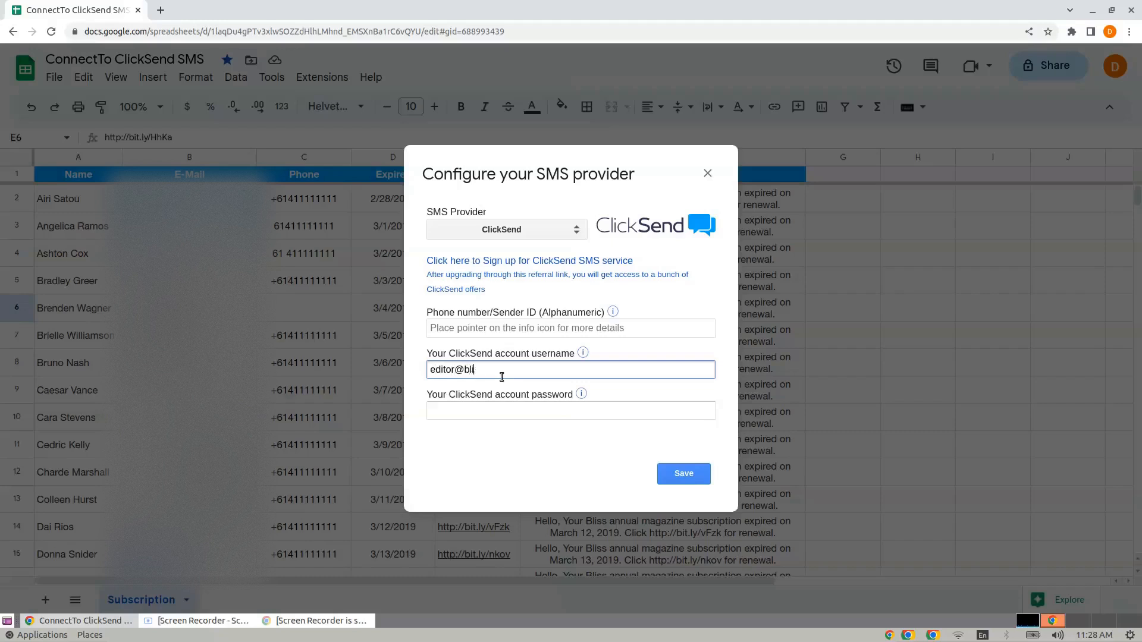
pyautogui.press('Tab')
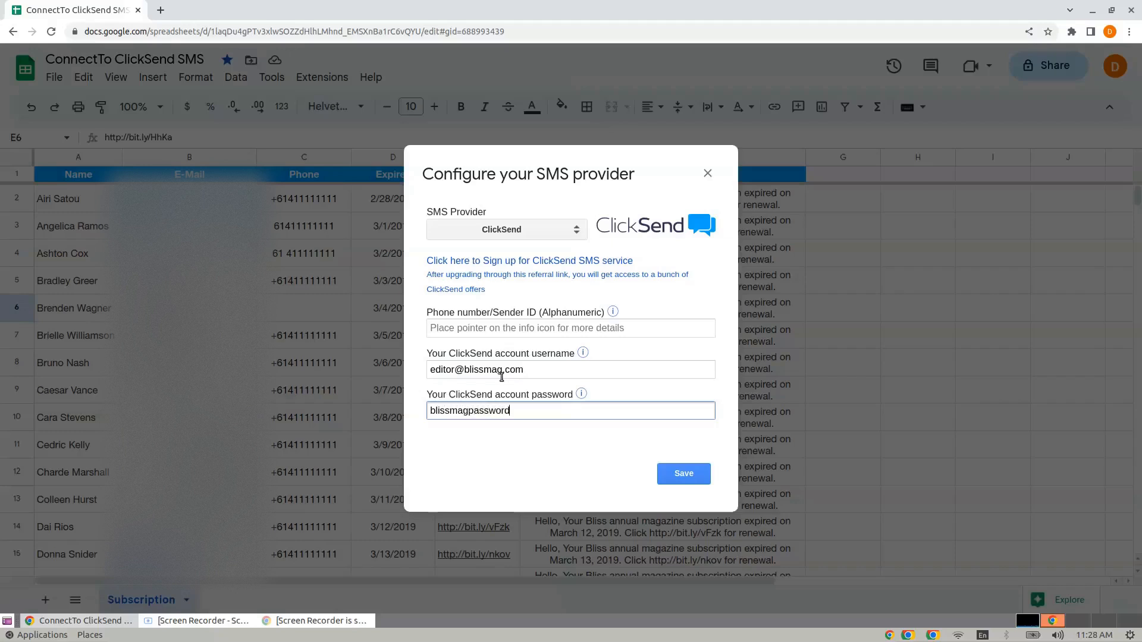
pyautogui.click(504, 333)
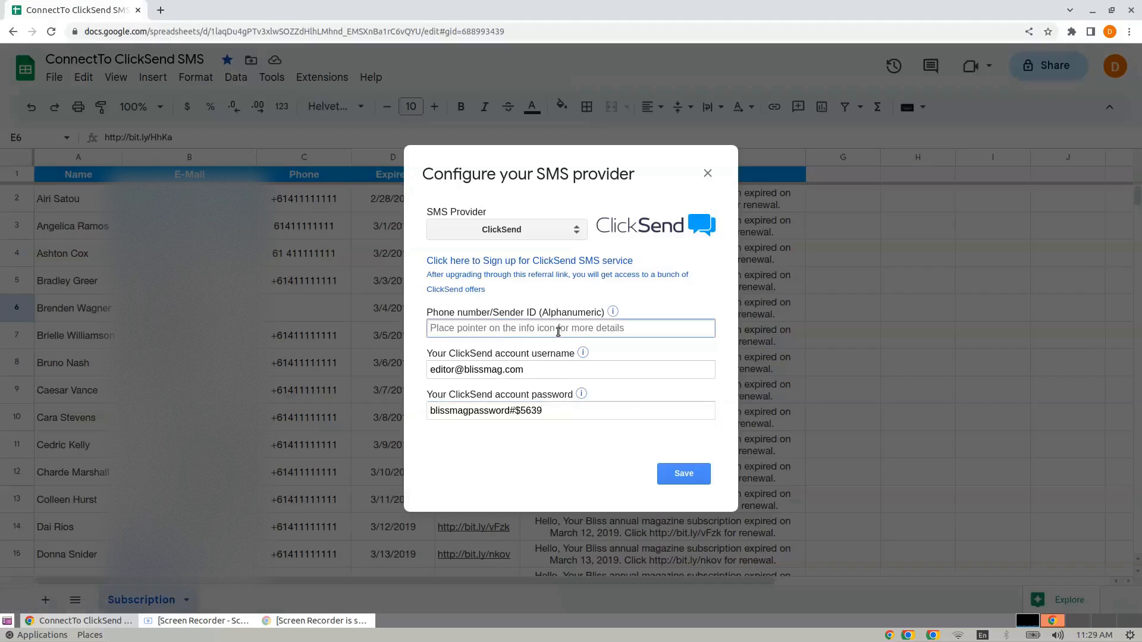
pyautogui.write('blissmag')
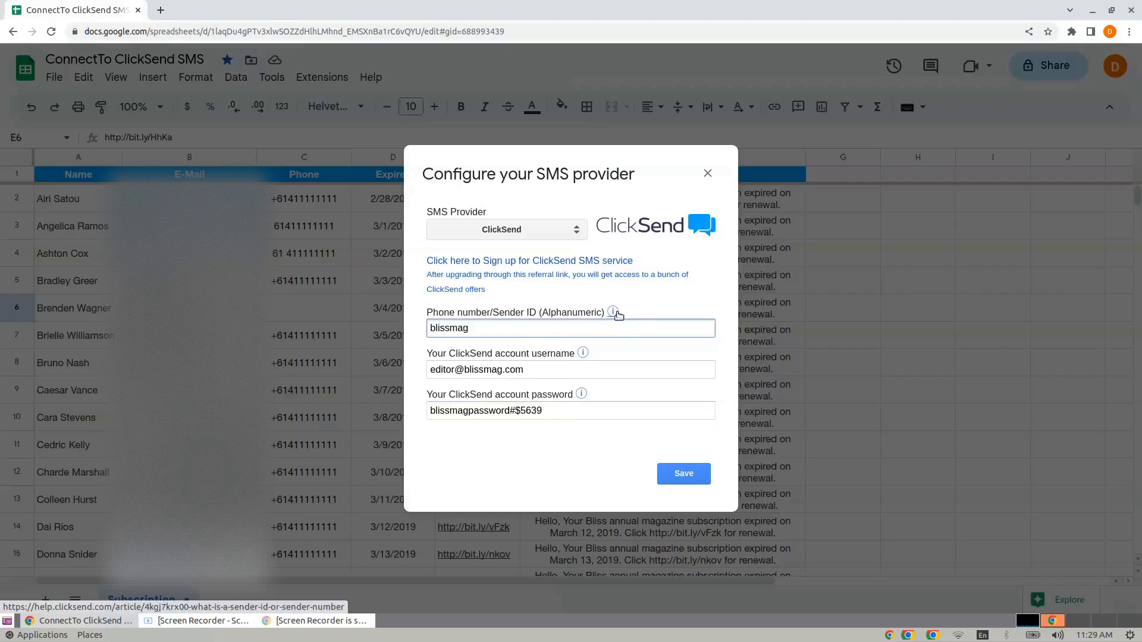
pyautogui.moveTo(613, 312)
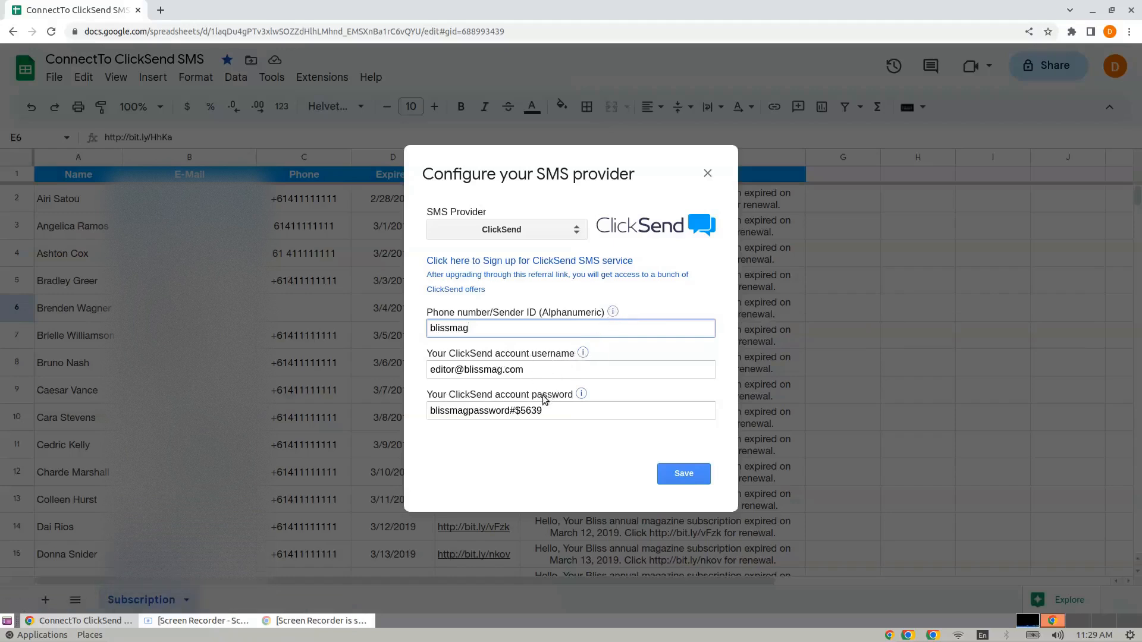
pyautogui.click(690, 478)
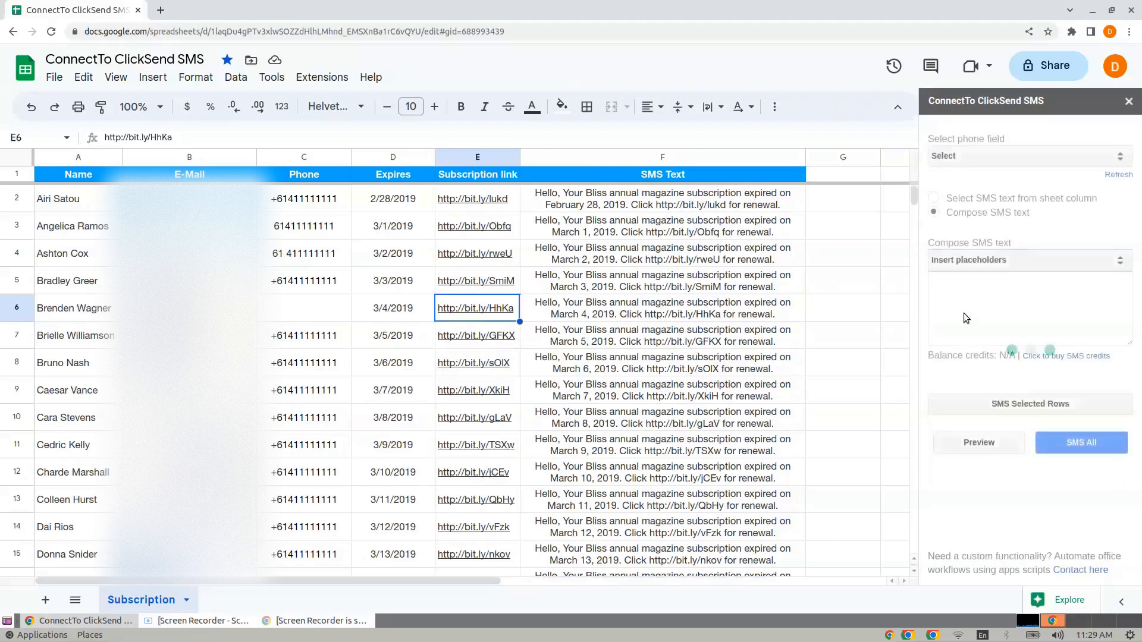
# - Set the sidebar's Select phone field dropdown to the Phone column (column C)
pyautogui.moveTo(26, 210); pyautogui.dragTo(21, 282)
pyautogui.click(393, 336)
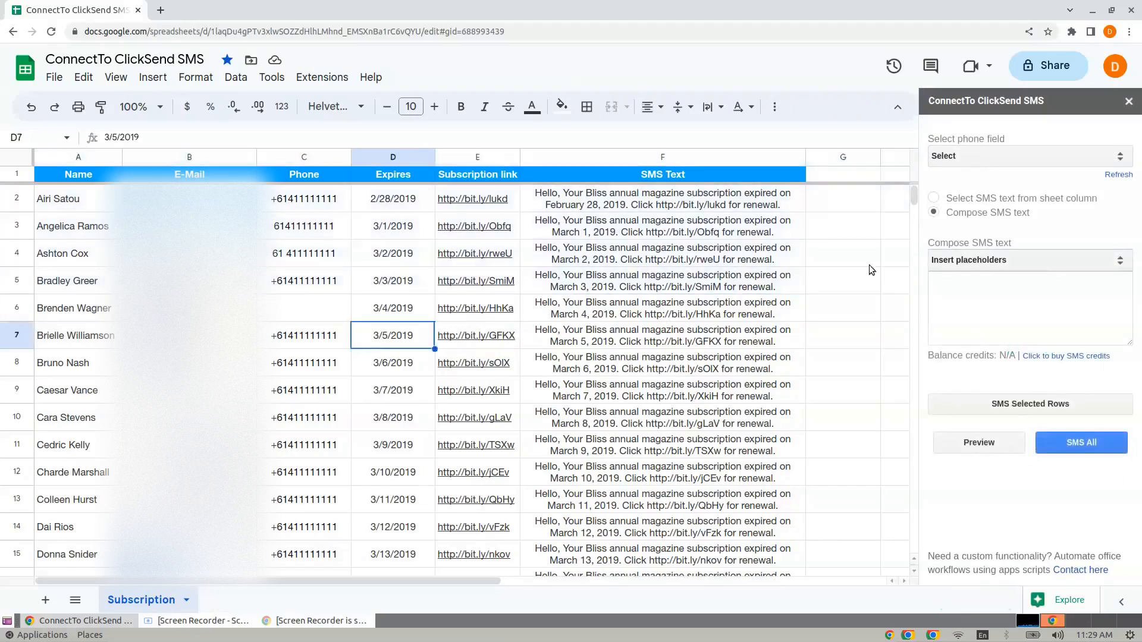
pyautogui.click(962, 155)
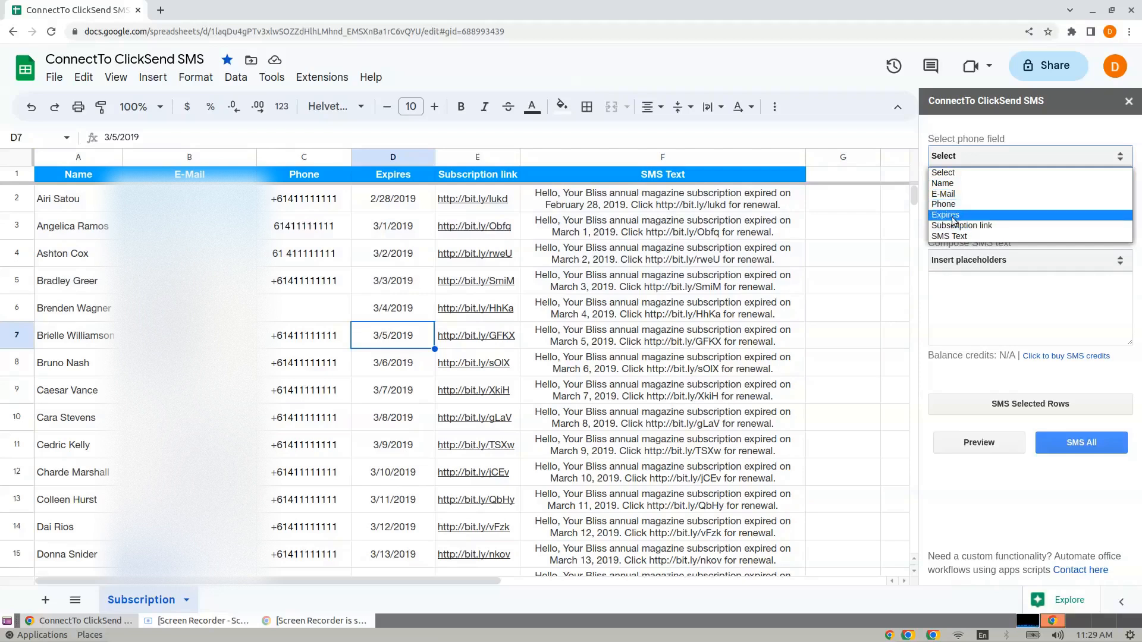
pyautogui.click(302, 158)
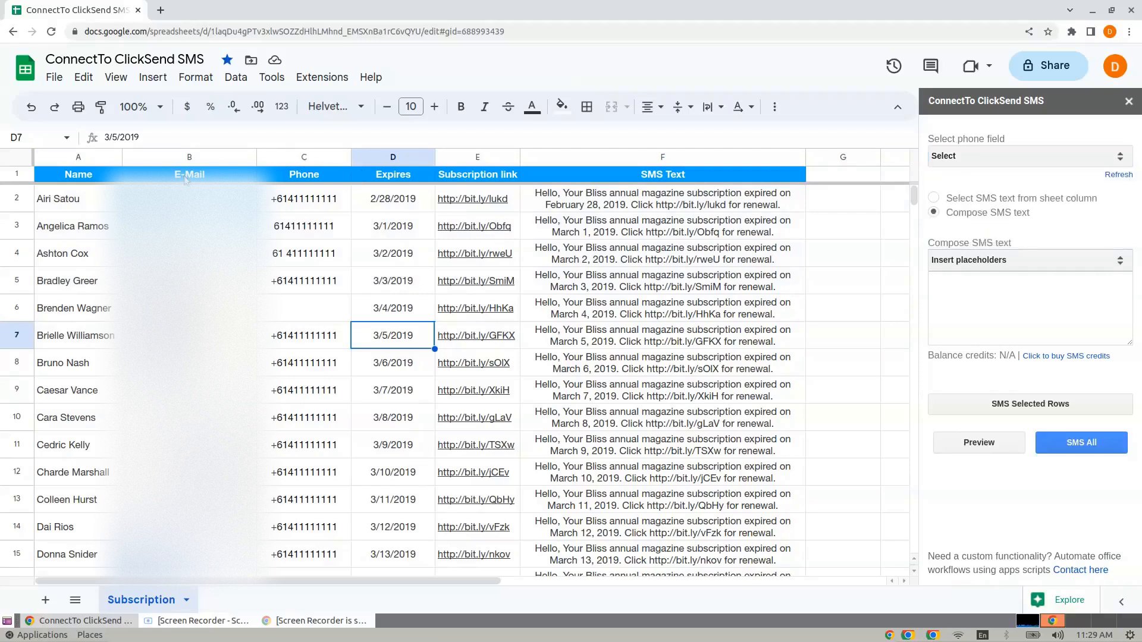
pyautogui.click(306, 157)
pyautogui.click(1050, 156)
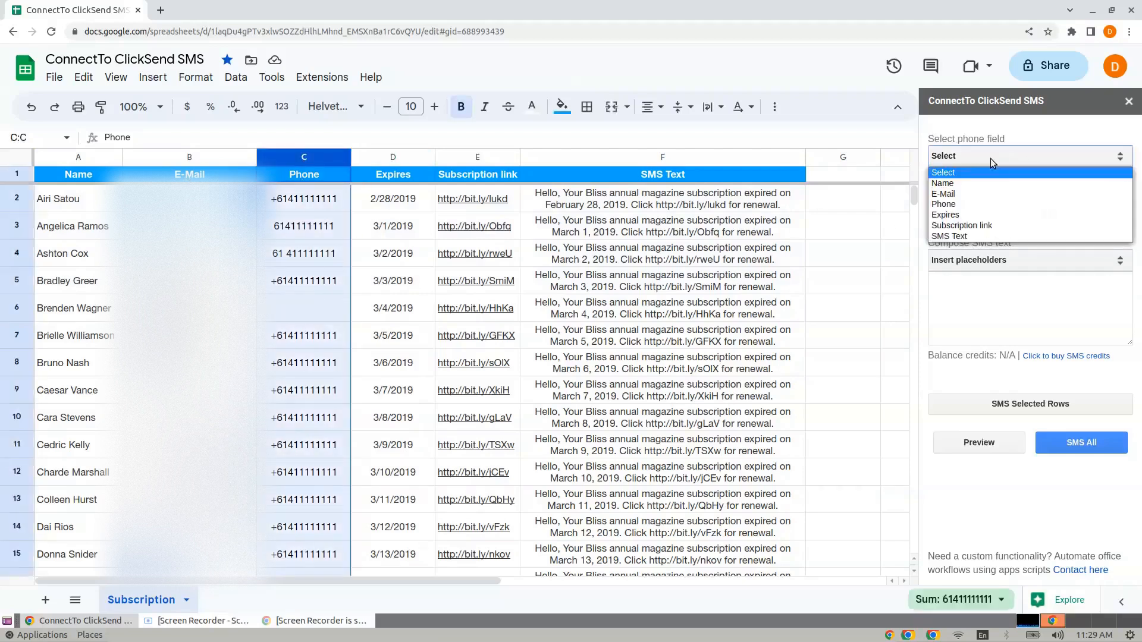
pyautogui.click(953, 206)
pyautogui.click(960, 156)
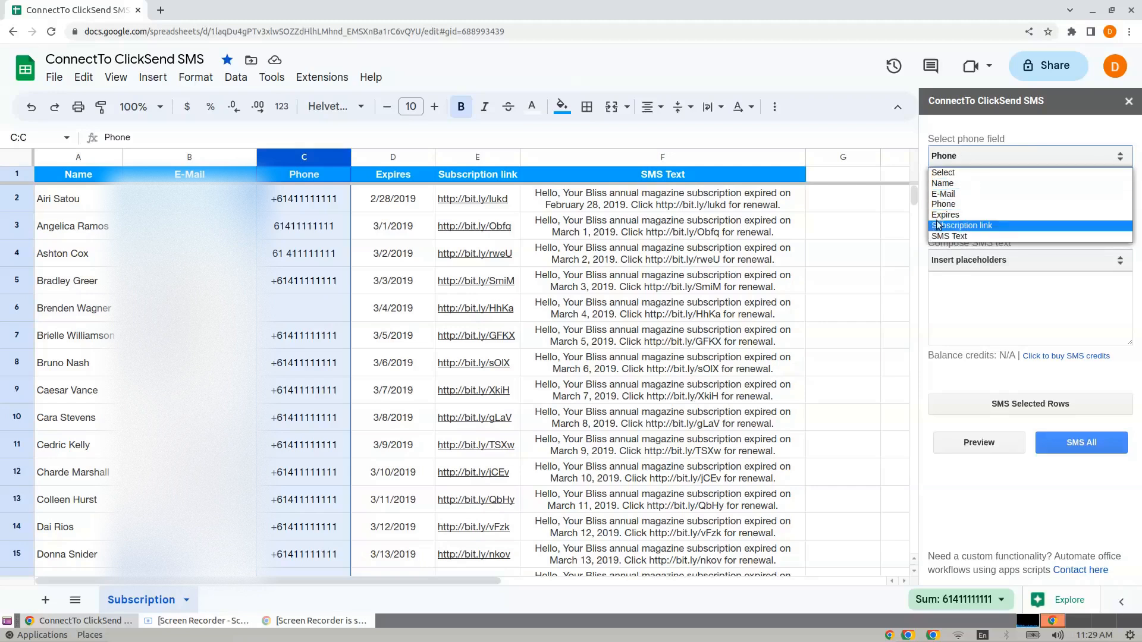
pyautogui.click(818, 240)
pyautogui.click(14, 173)
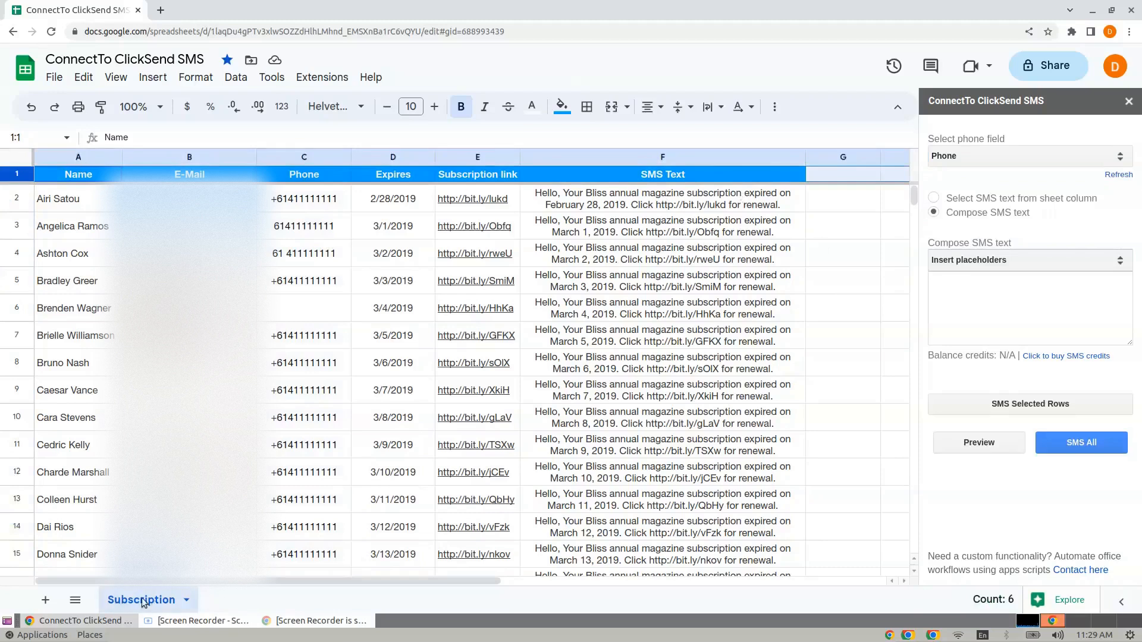
# - Insert a blank row above the header row and reopen the ConnectTo ClickSend SMS sidebar
pyautogui.rightClick(3, 173)
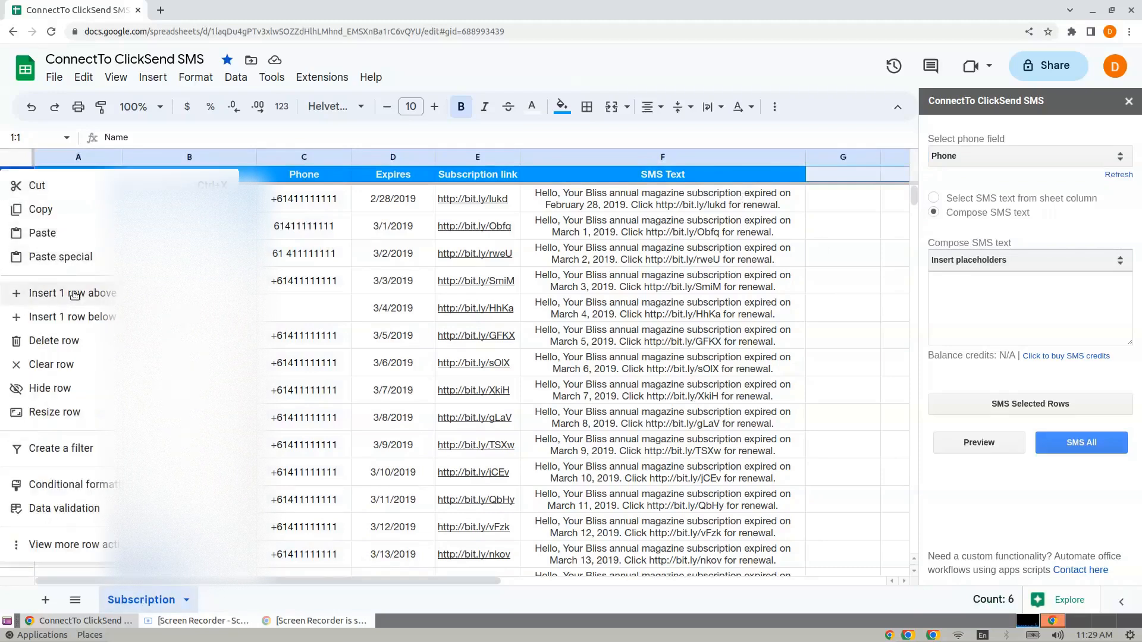
pyautogui.click(53, 221)
pyautogui.click(322, 77)
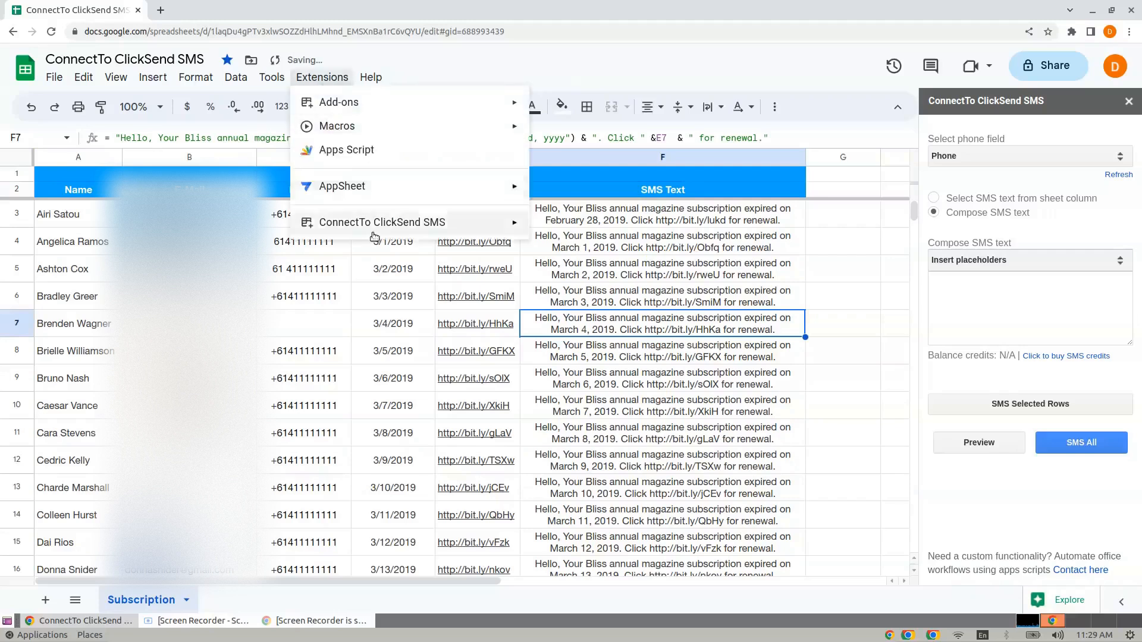
pyautogui.moveTo(416, 222)
pyautogui.click(579, 260)
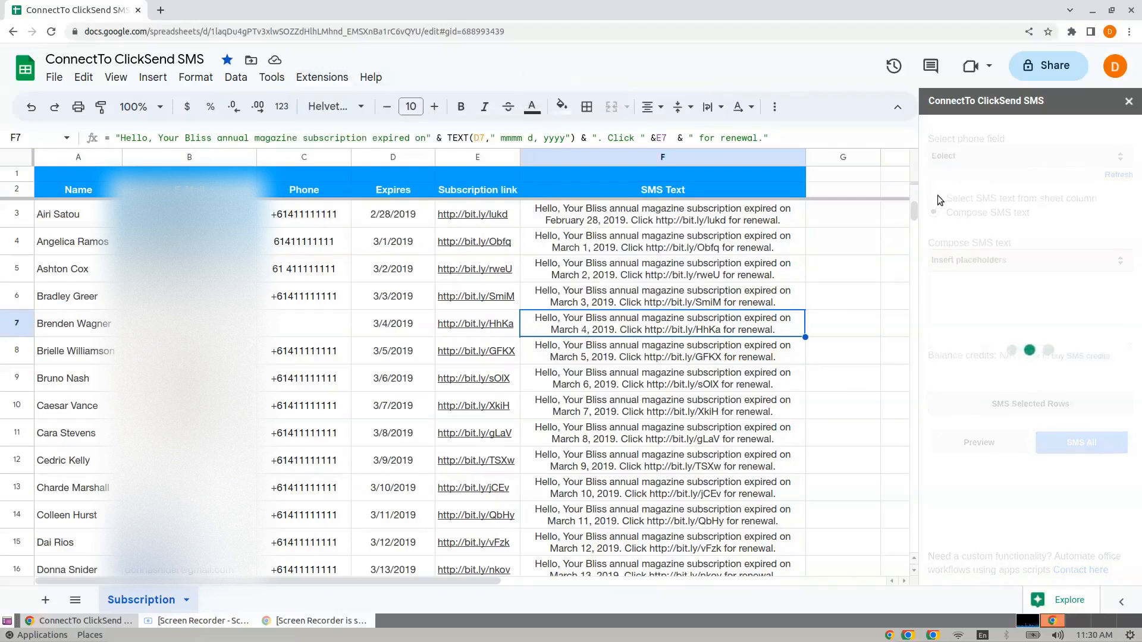
# - Check the phone field's column choices, then delete the blank row 1
pyautogui.click(961, 161)
pyautogui.click(949, 172)
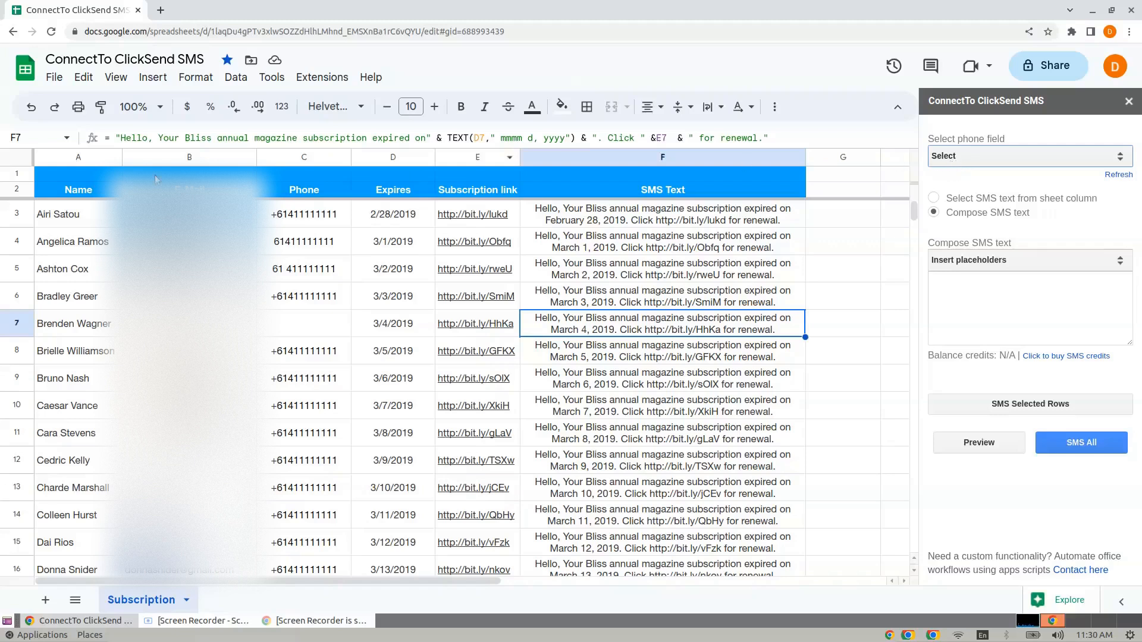
pyautogui.click(957, 161)
pyautogui.click(959, 173)
pyautogui.rightClick(24, 173)
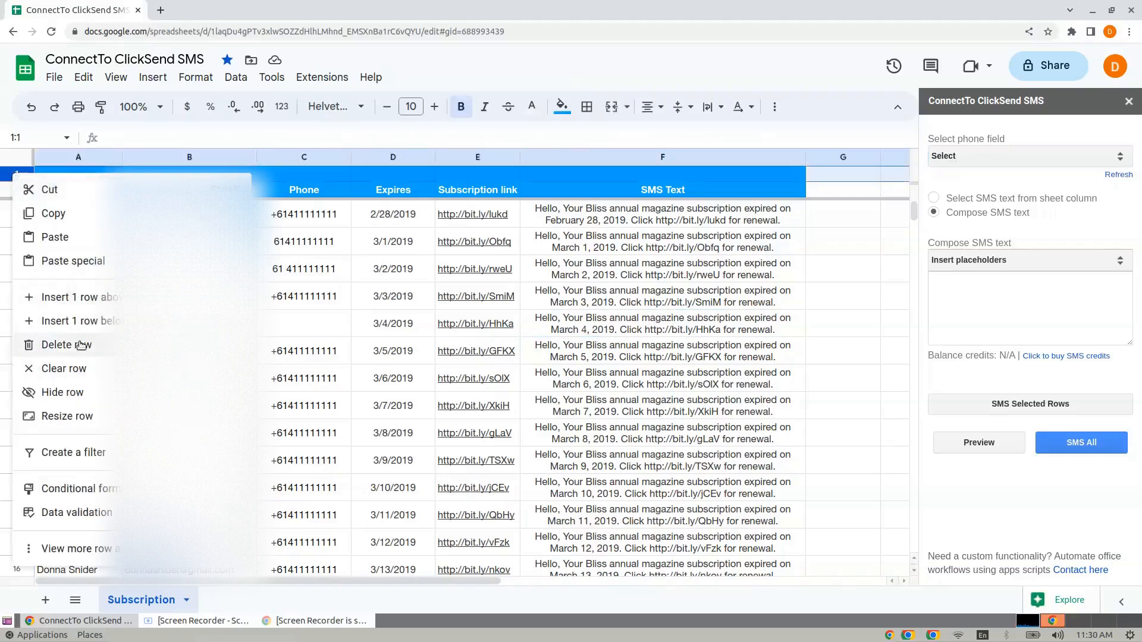
pyautogui.click(62, 345)
# - Refresh the sidebar's list of sheet columns
pyautogui.click(505, 309)
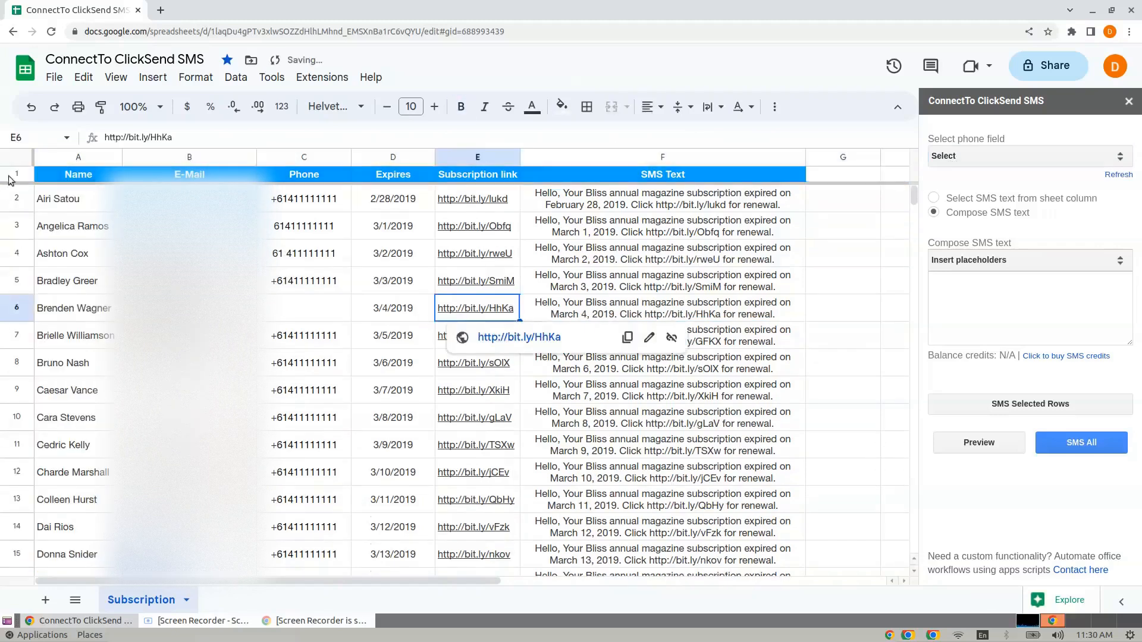
pyautogui.click(321, 77)
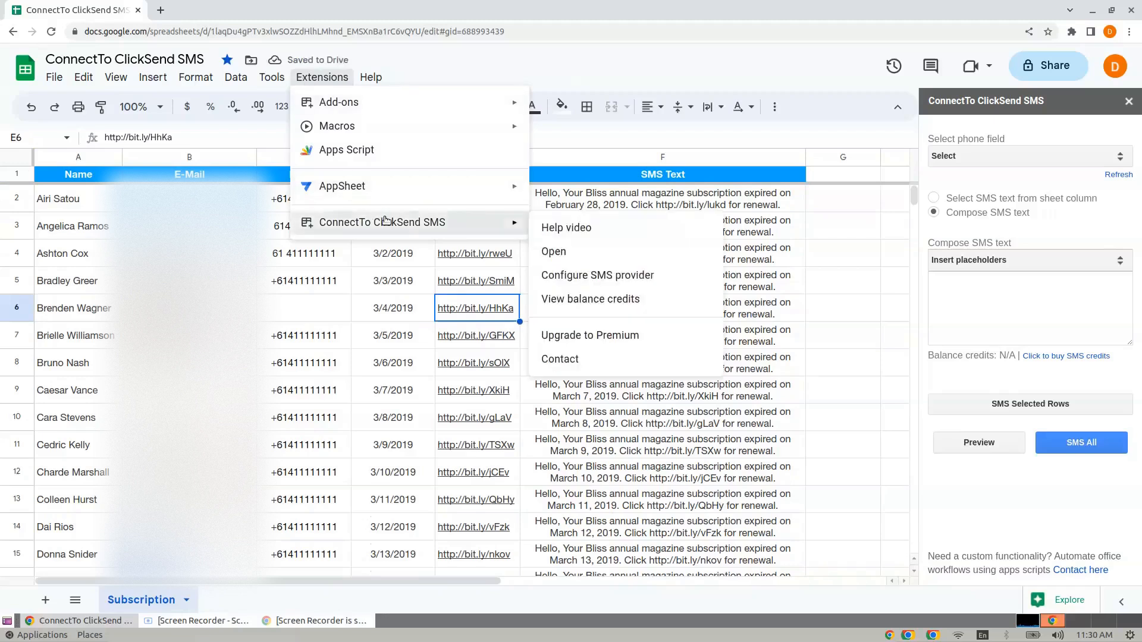
pyautogui.click(1110, 205)
pyautogui.click(1118, 175)
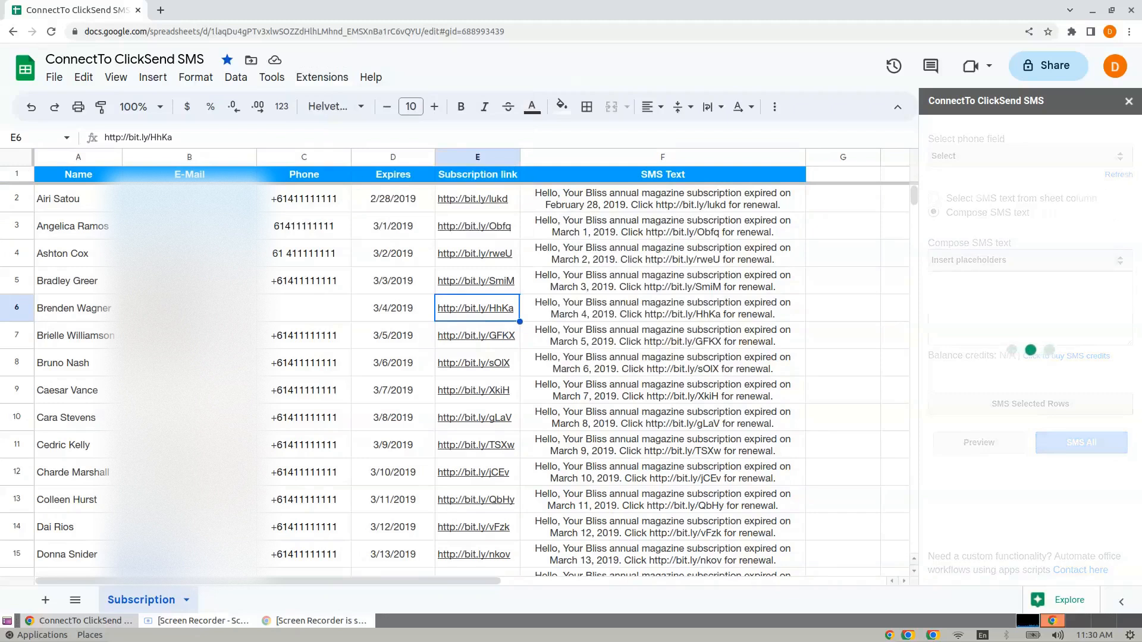
pyautogui.click(1050, 159)
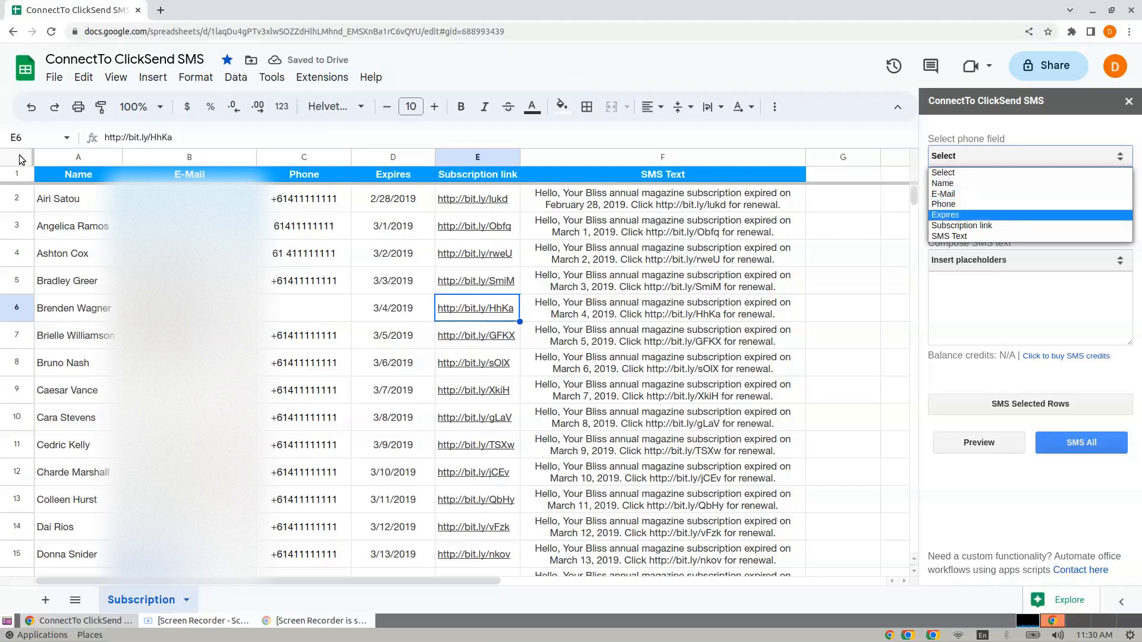
# - Choose Phone as the phone field, then toggle SMS text to sheet column and back to Compose SMS text
pyautogui.click(1066, 301)
pyautogui.click(997, 157)
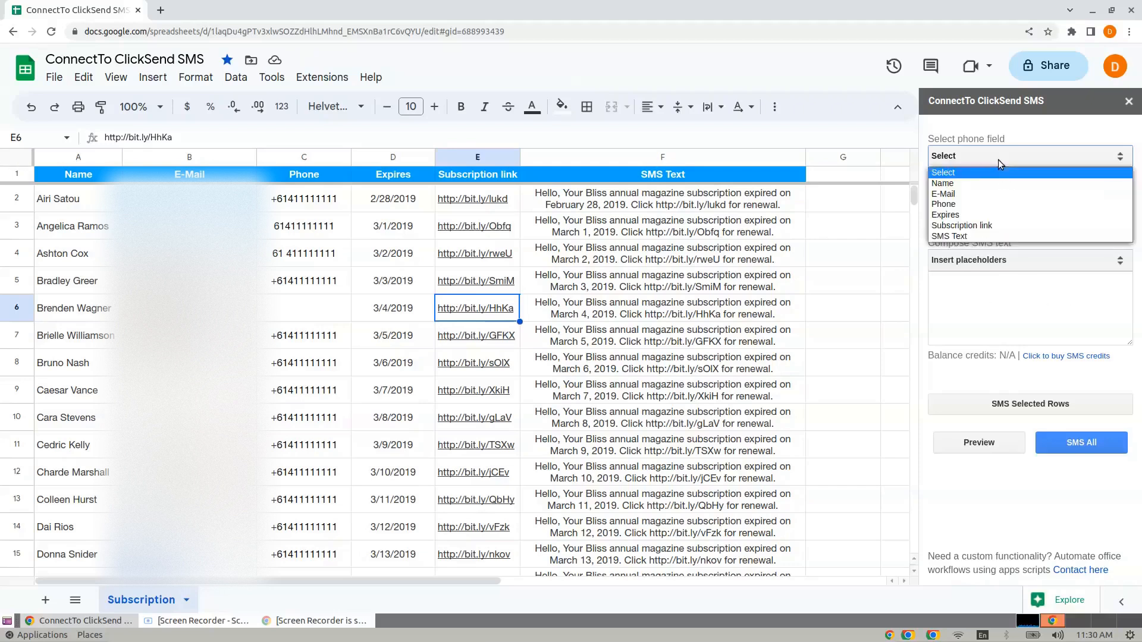
pyautogui.click(957, 204)
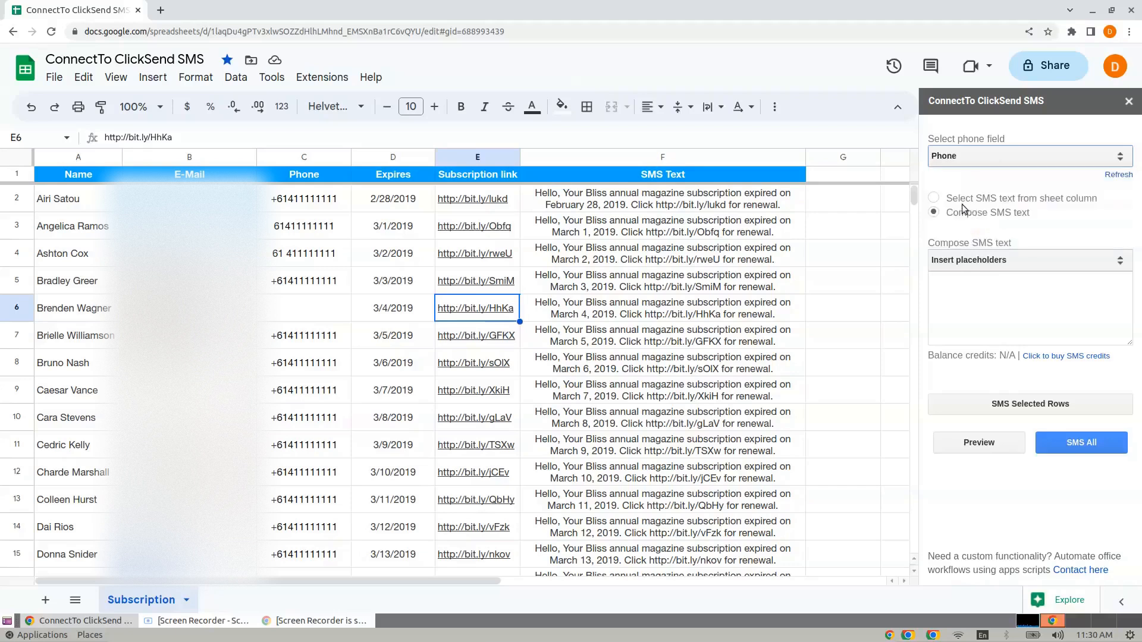
pyautogui.click(309, 157)
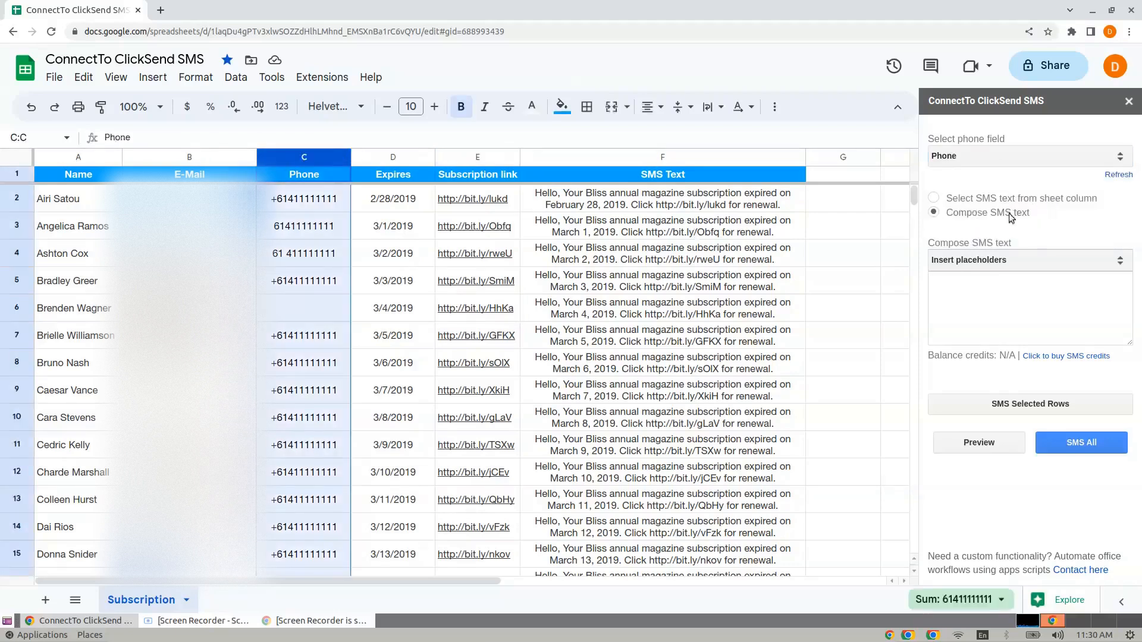
pyautogui.click(663, 159)
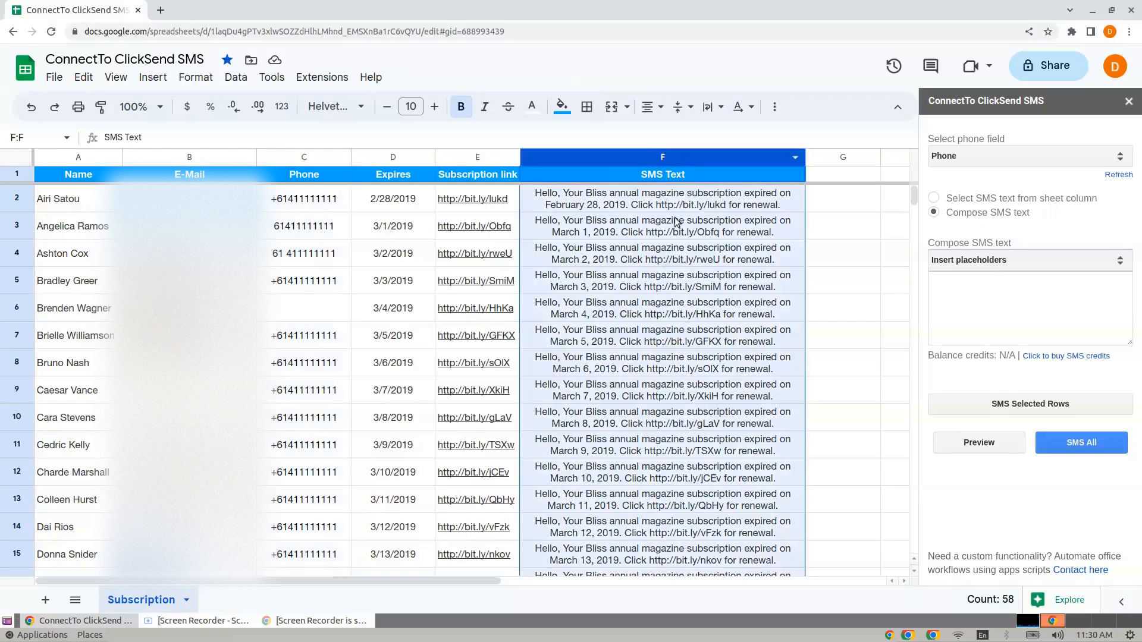
pyautogui.click(985, 202)
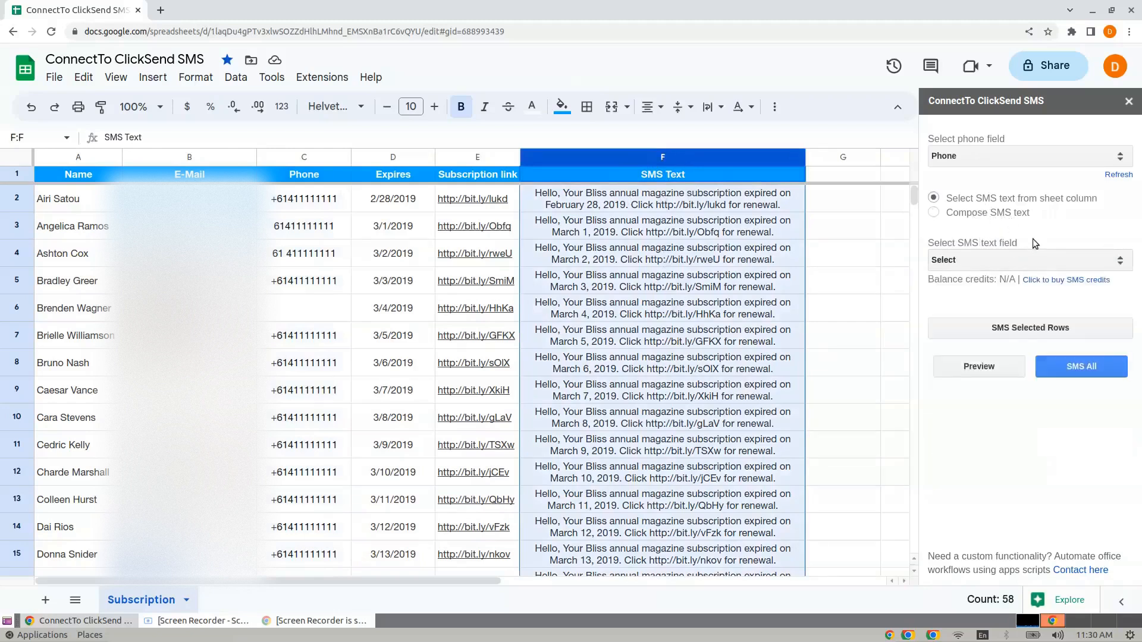
pyautogui.click(984, 215)
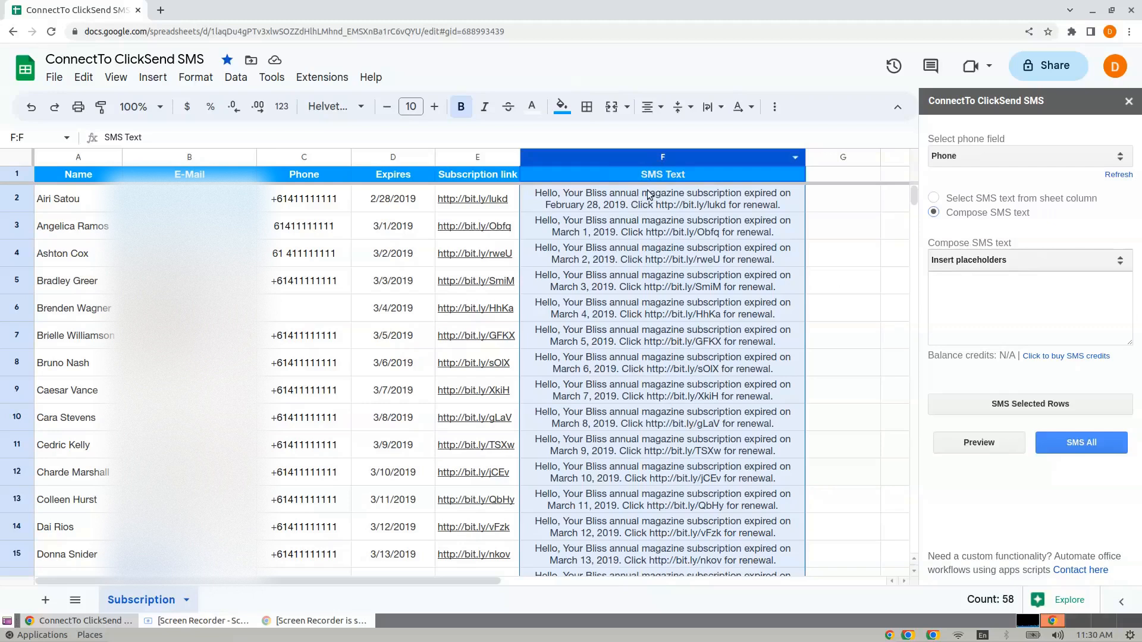
# - Start the message with a greeting and insert the A - {0} - Name placeholder
pyautogui.click(1022, 281)
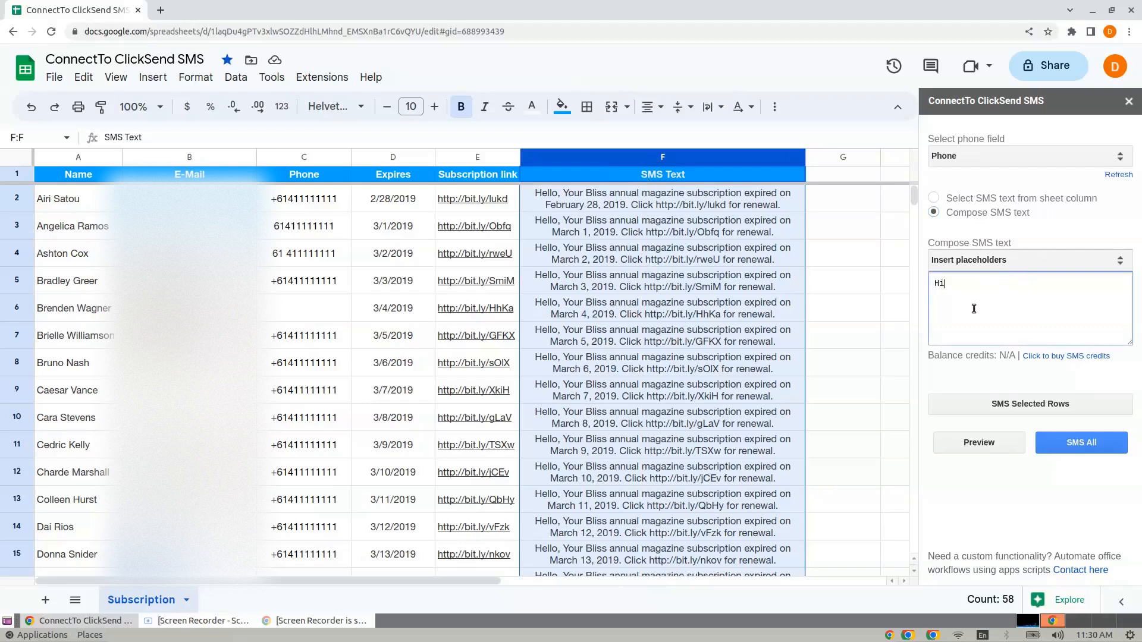
pyautogui.click(1016, 259)
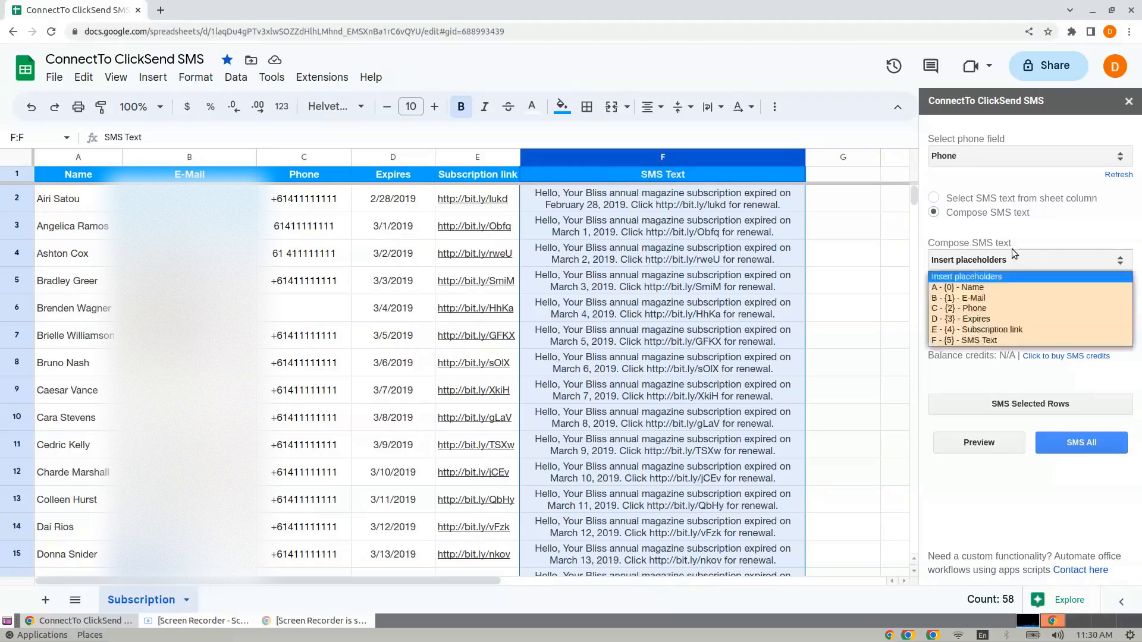
pyautogui.click(976, 288)
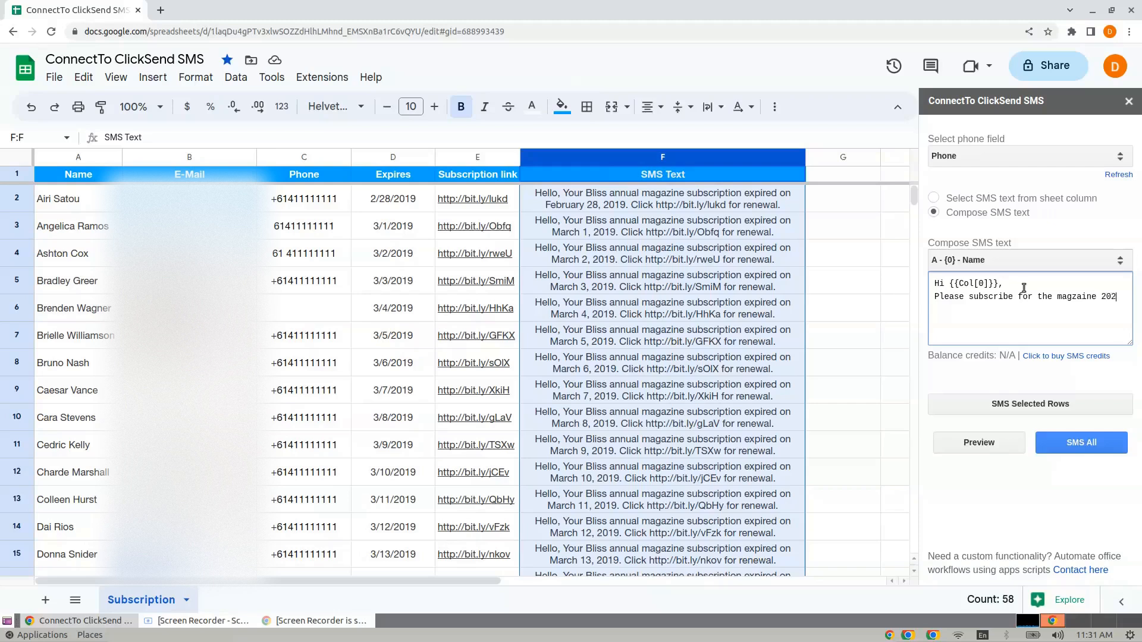
pyautogui.write('ng this link -')
# - Add the 2024 subscription request, the E - {4} - Subscription link placeholder, and 'Thanks'
pyautogui.click(475, 159)
pyautogui.click(990, 262)
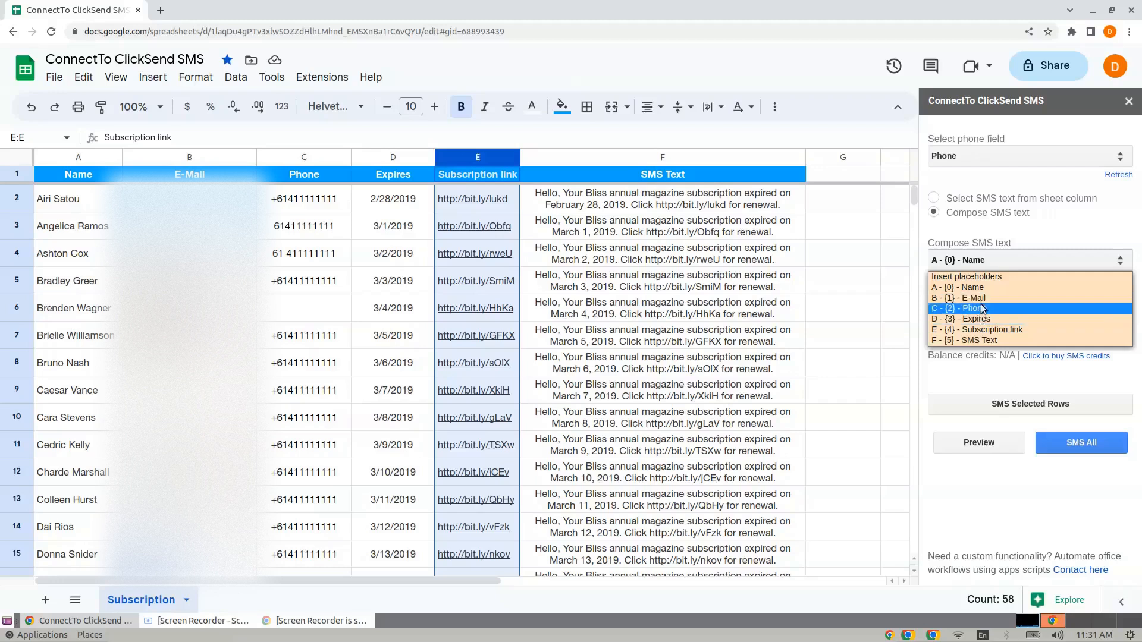
pyautogui.click(990, 329)
pyautogui.moveTo(1024, 314); pyautogui.dragTo(1076, 316)
pyautogui.click(1065, 321)
pyautogui.moveTo(1010, 283); pyautogui.dragTo(914, 284)
pyautogui.click(1117, 296)
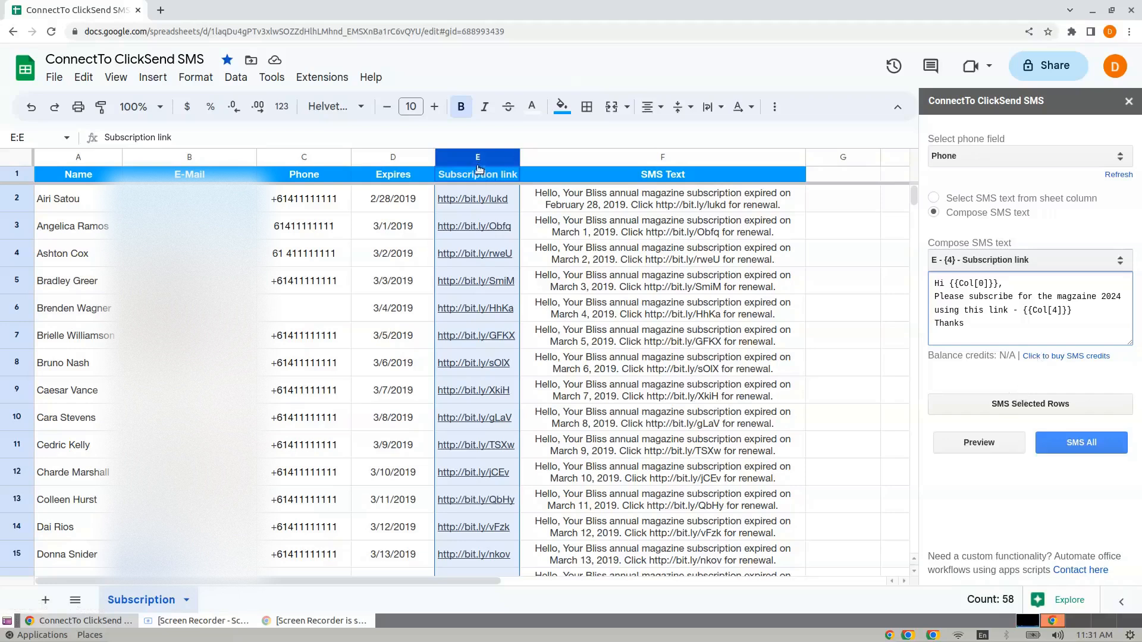
pyautogui.click(676, 289)
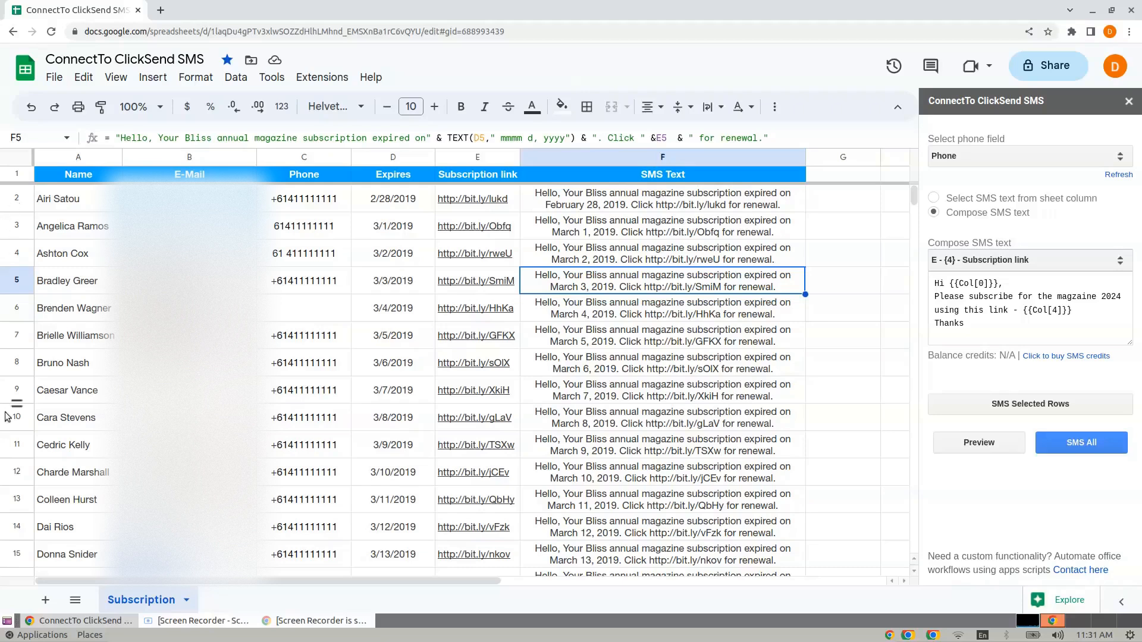
# - Select row 9 and preview its personalised SMS
pyautogui.click(17, 390)
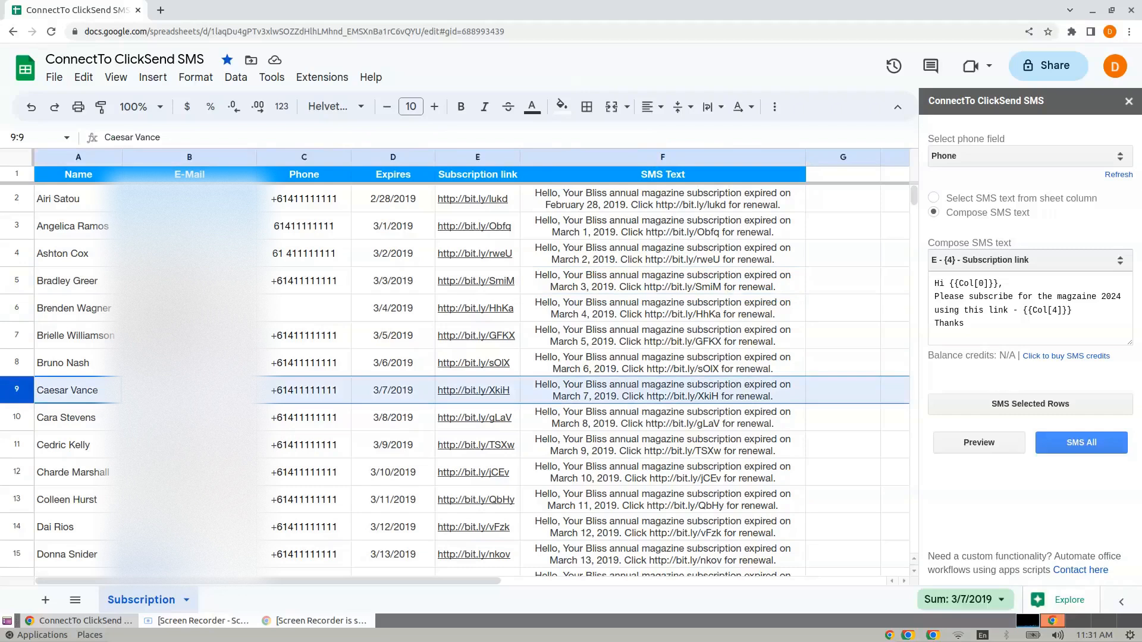
pyautogui.click(988, 443)
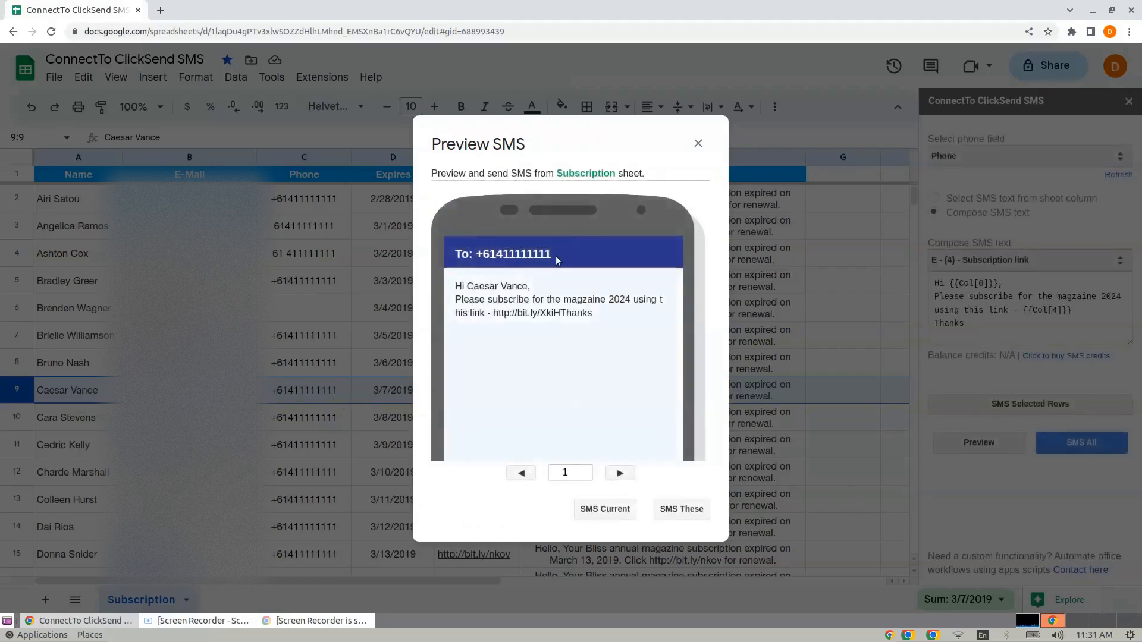
# - Send row 9's SMS with SMS Current so Status_SMS shows SUCCESS, then close the preview
pyautogui.doubleClick(503, 255)
pyautogui.click(546, 326)
pyautogui.moveTo(513, 141); pyautogui.dragTo(681, 157)
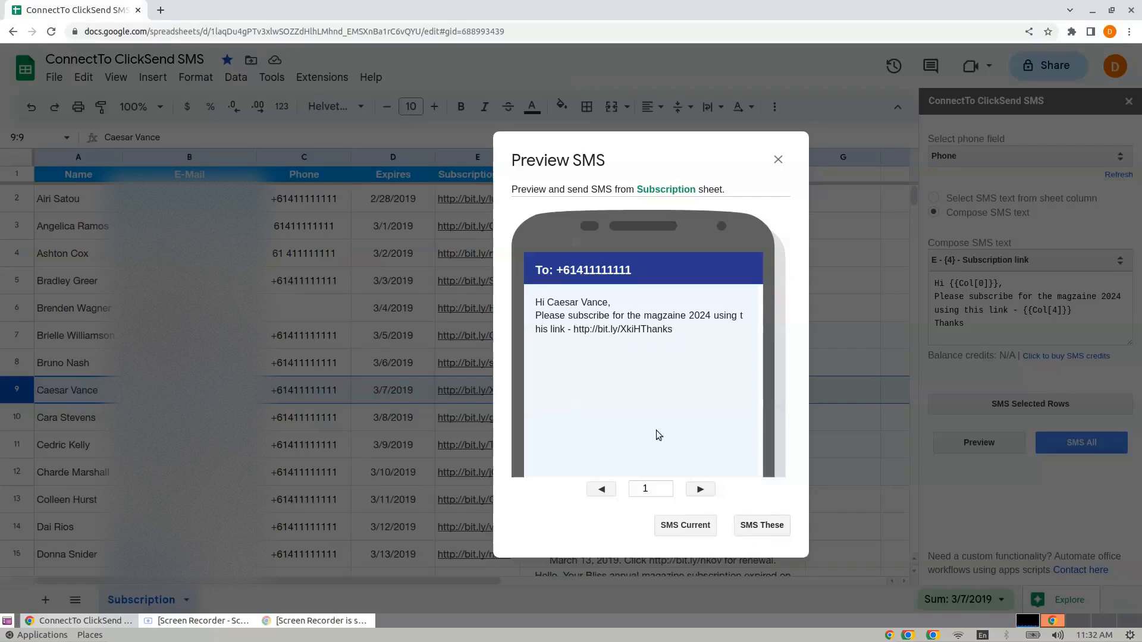
pyautogui.moveTo(591, 163); pyautogui.dragTo(371, 141)
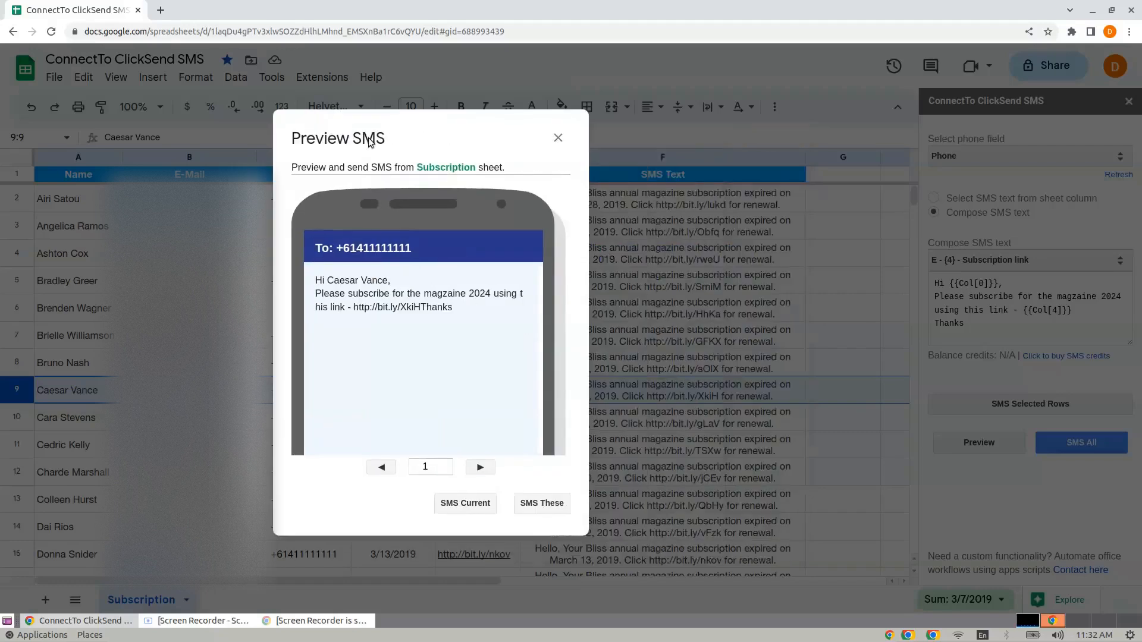
pyautogui.click(465, 504)
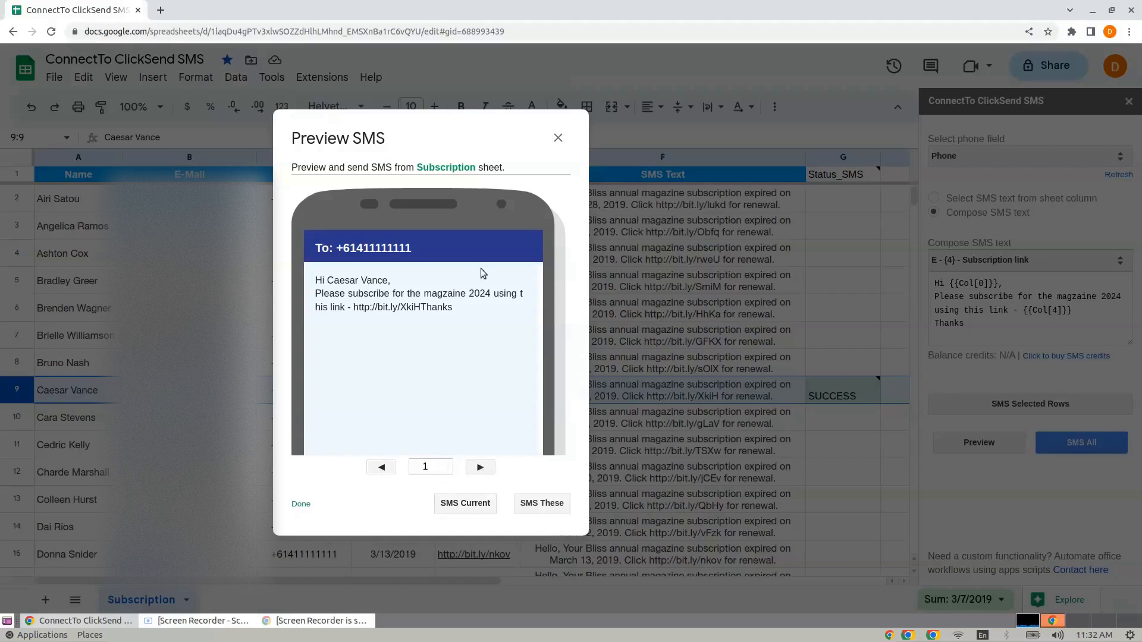
pyautogui.click(564, 136)
pyautogui.click(15, 200)
# - Send the SMS to rows 2–8 with SMS Selected Rows and dismiss the error with OK
pyautogui.moveTo(20, 227); pyautogui.dragTo(9, 364)
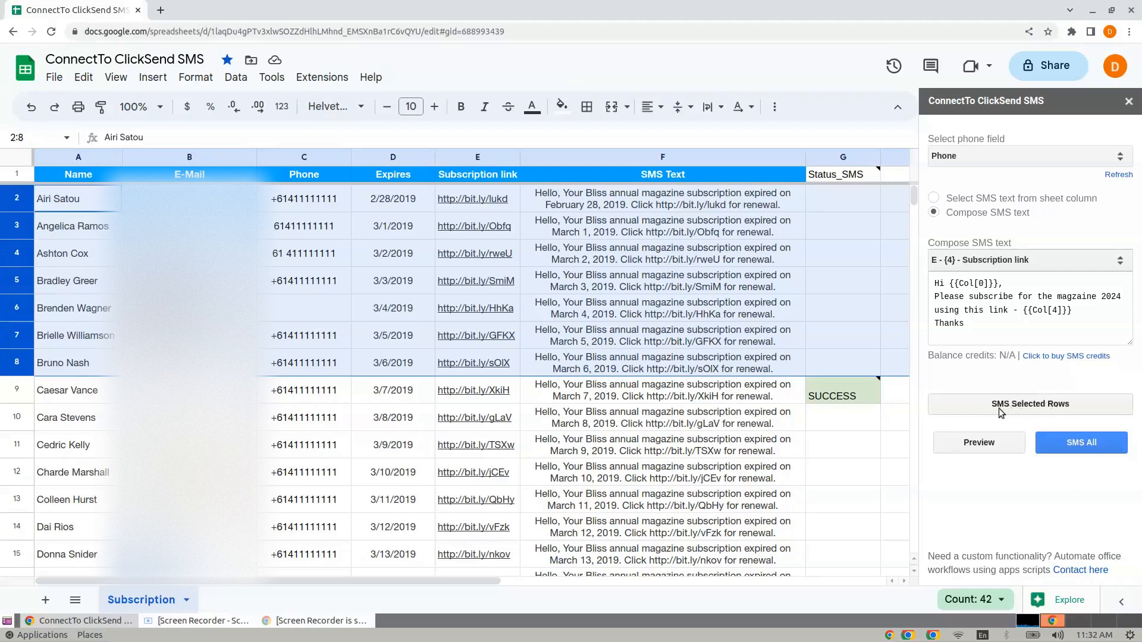
pyautogui.click(1029, 405)
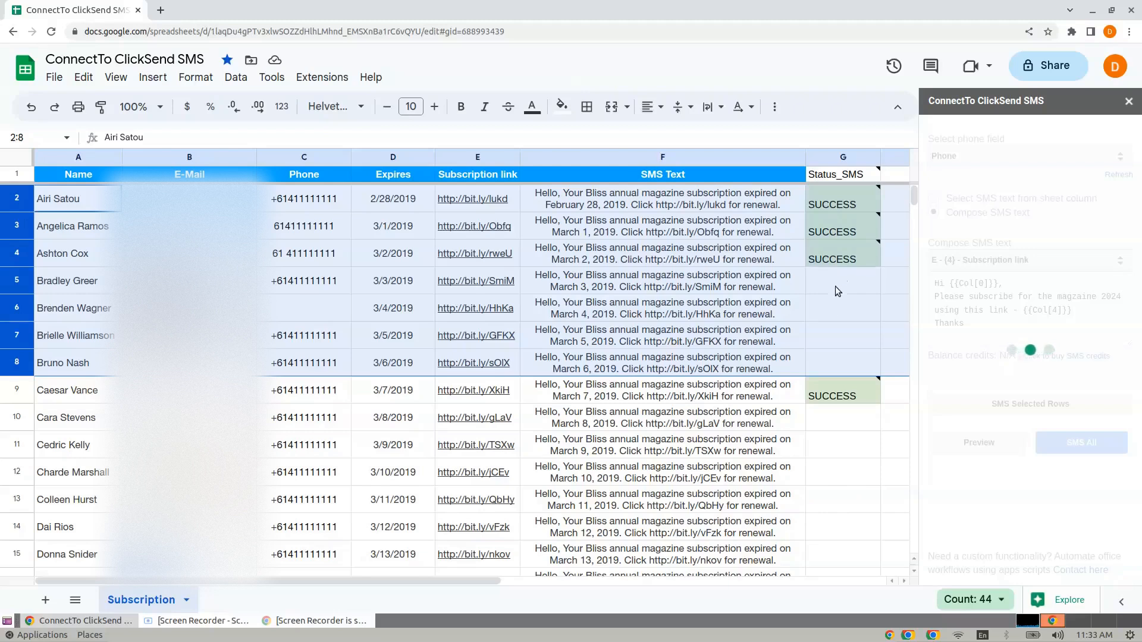
pyautogui.moveTo(832, 400)
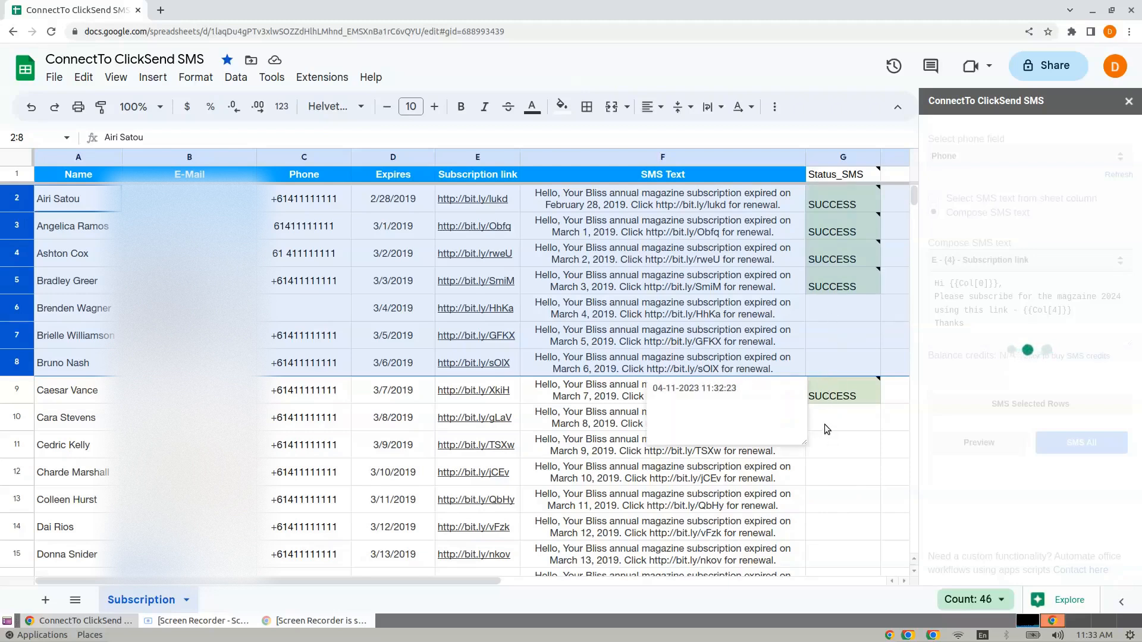
pyautogui.moveTo(835, 313)
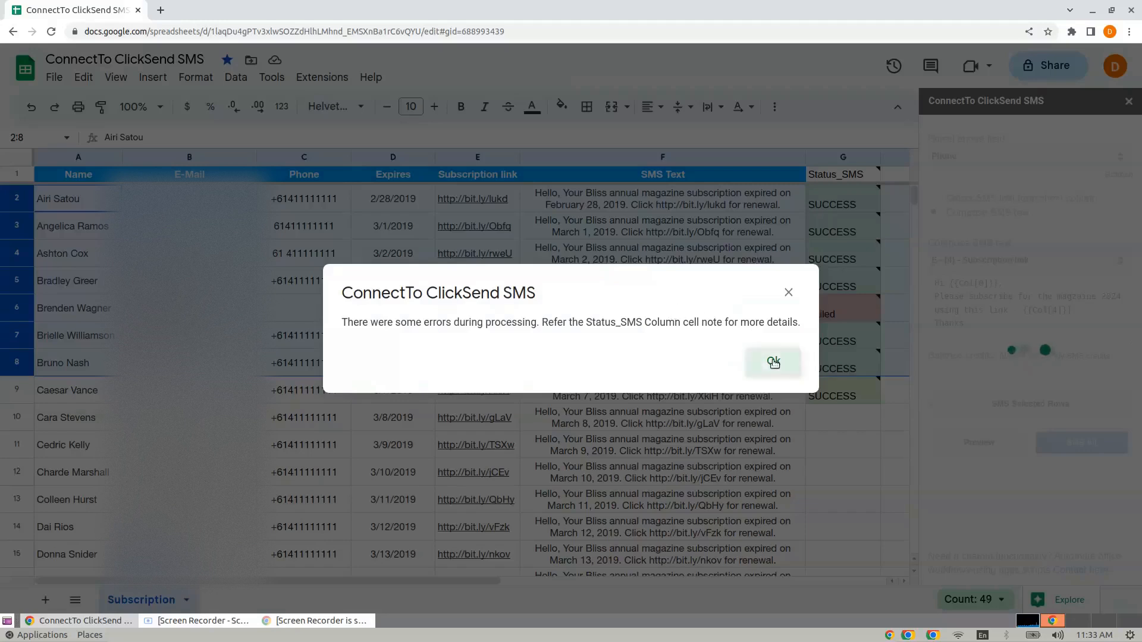
pyautogui.click(773, 359)
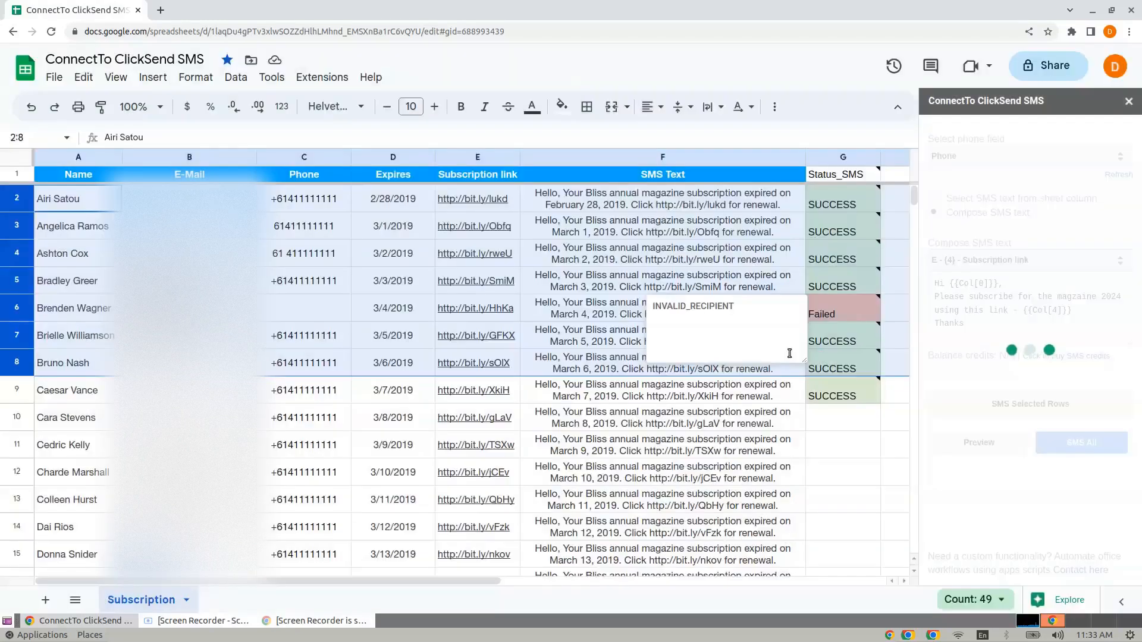
# - Inspect row 6's Failed status in G6 and its empty Phone cell
pyautogui.click(847, 312)
pyautogui.click(286, 313)
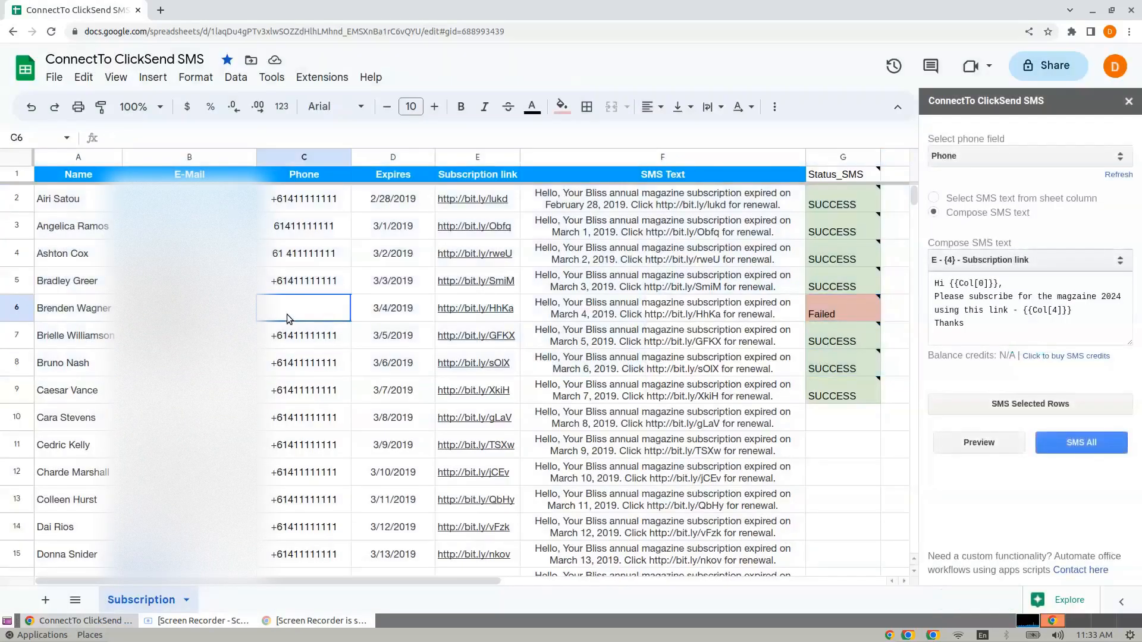
pyautogui.click(6, 310)
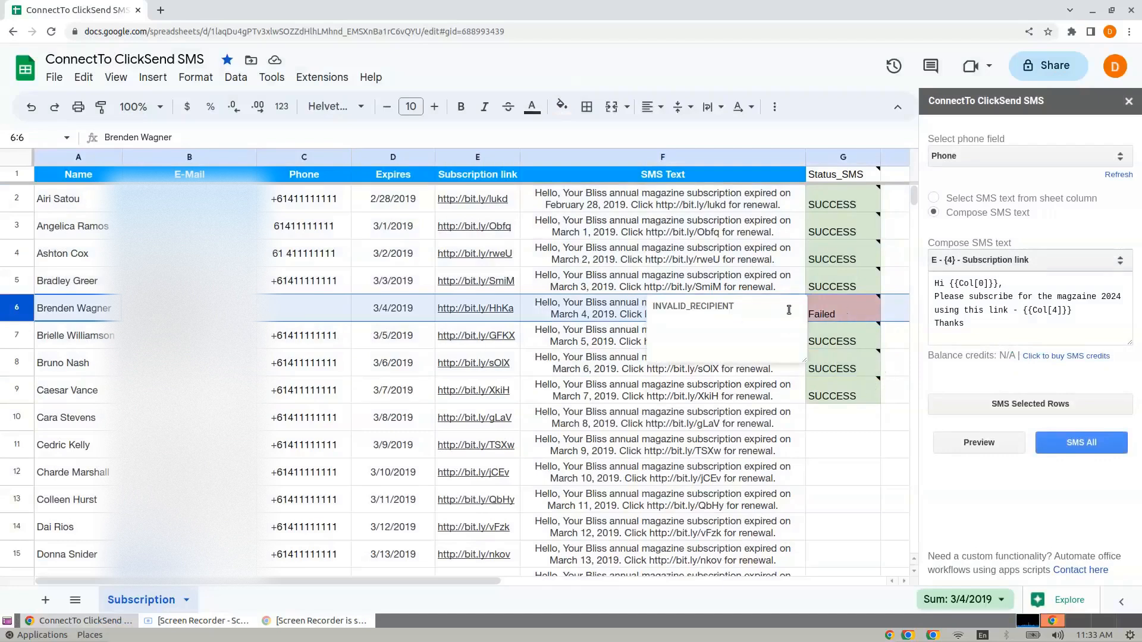
pyautogui.click(858, 313)
pyautogui.click(855, 496)
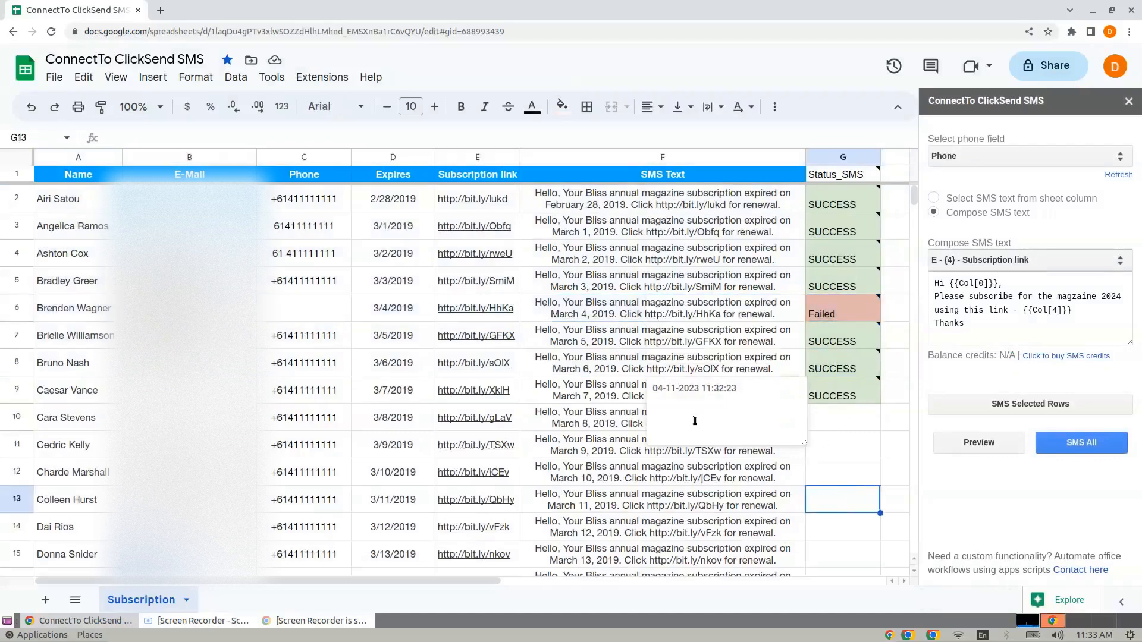
pyautogui.moveTo(15, 386); pyautogui.dragTo(3, 202)
pyautogui.click(432, 307)
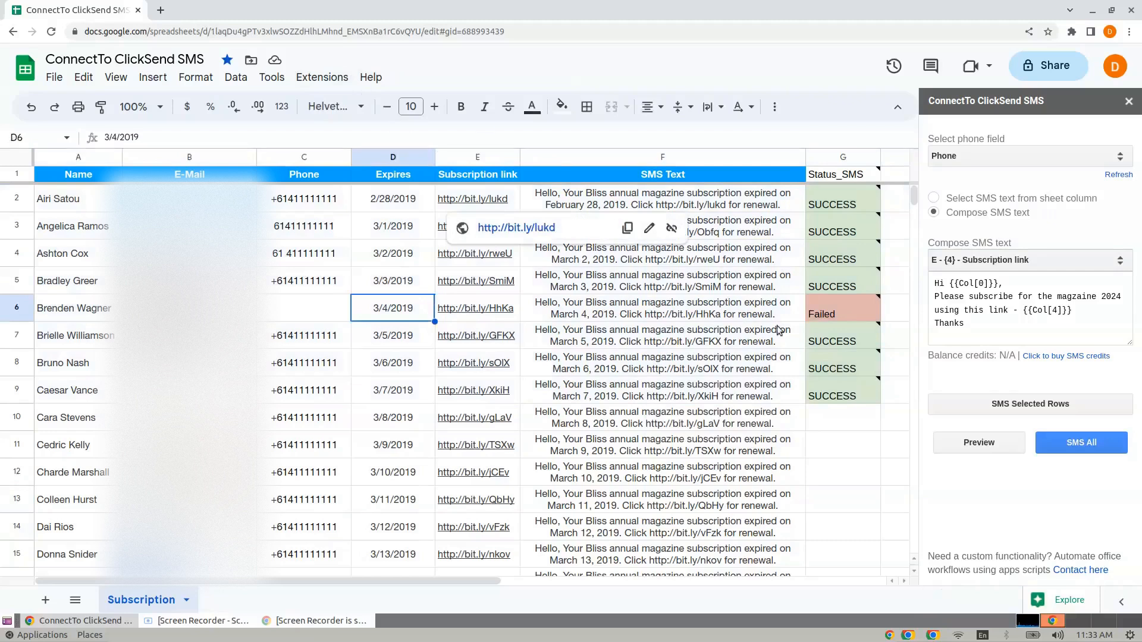
pyautogui.click(322, 77)
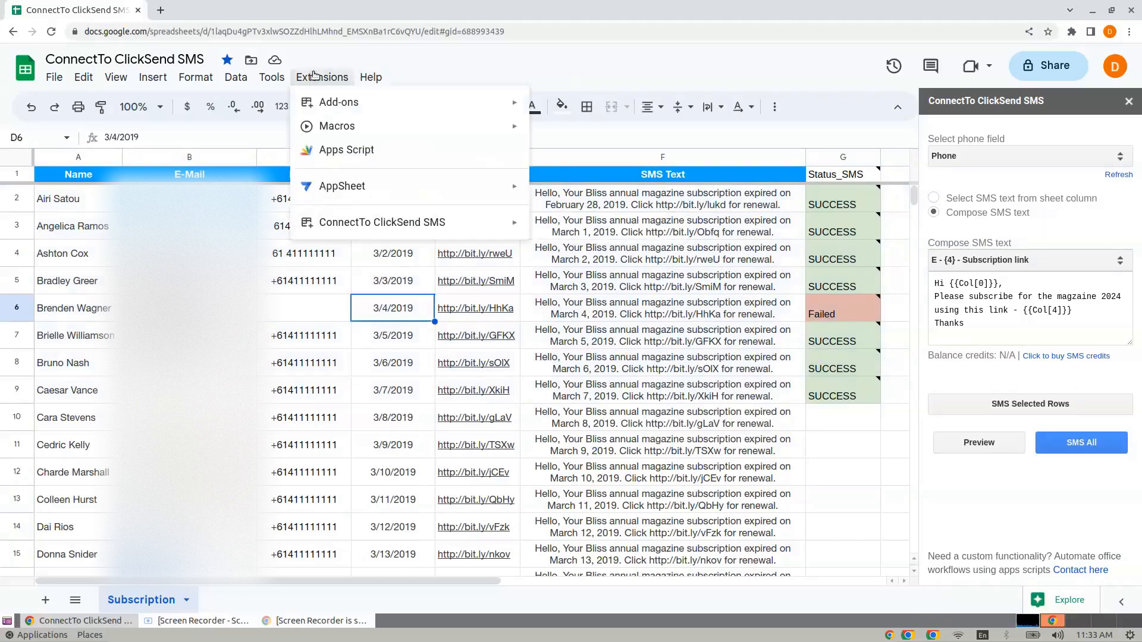
pyautogui.moveTo(383, 222)
pyautogui.click(589, 277)
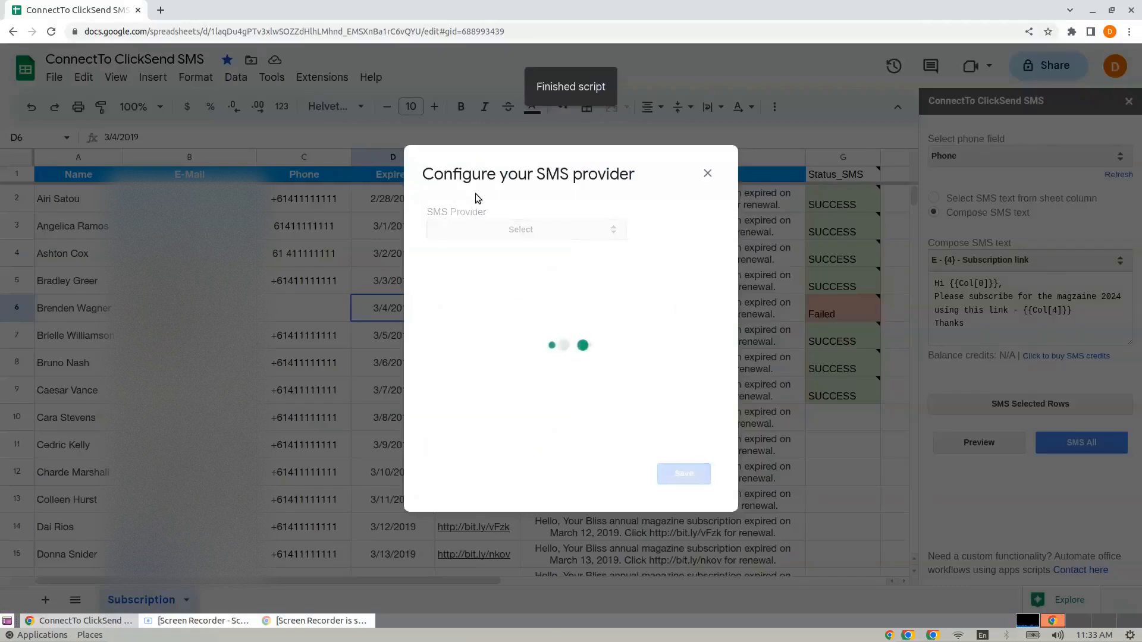
pyautogui.moveTo(483, 329); pyautogui.dragTo(423, 328)
pyautogui.click(494, 330)
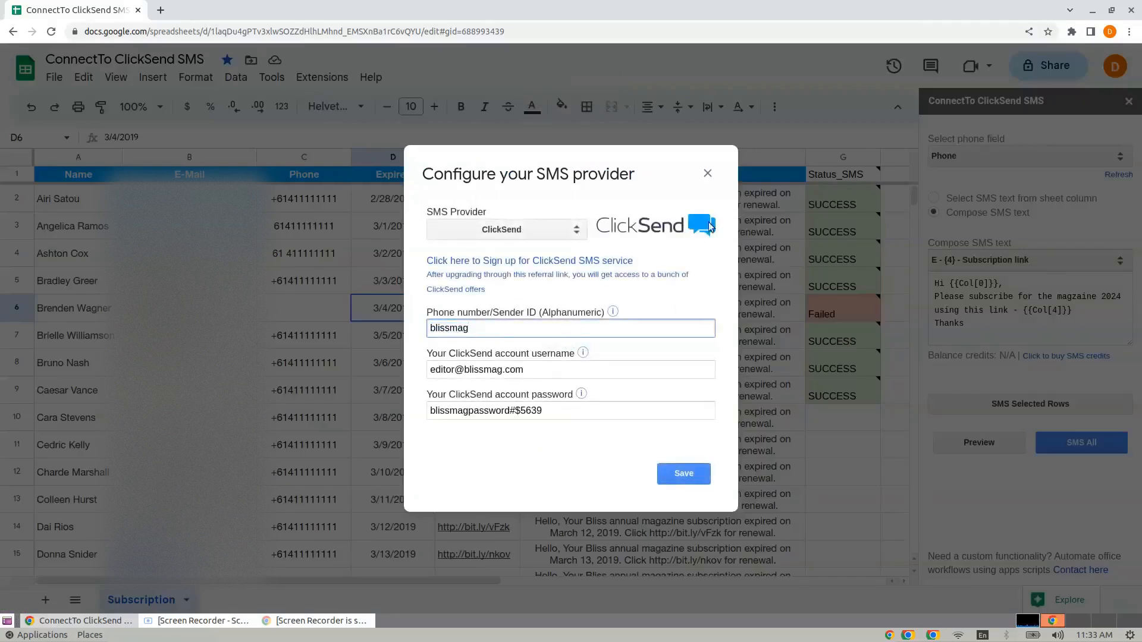
pyautogui.click(699, 175)
pyautogui.click(322, 76)
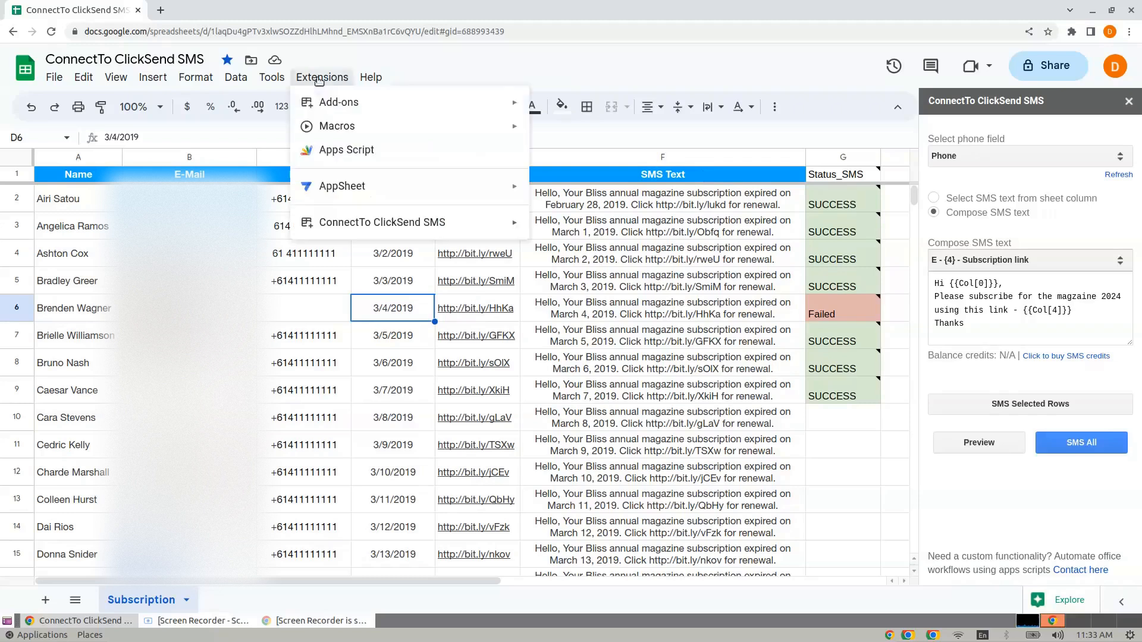
# - View the ClickSend credit balance and open the Click to buy SMS credits page
pyautogui.moveTo(373, 231)
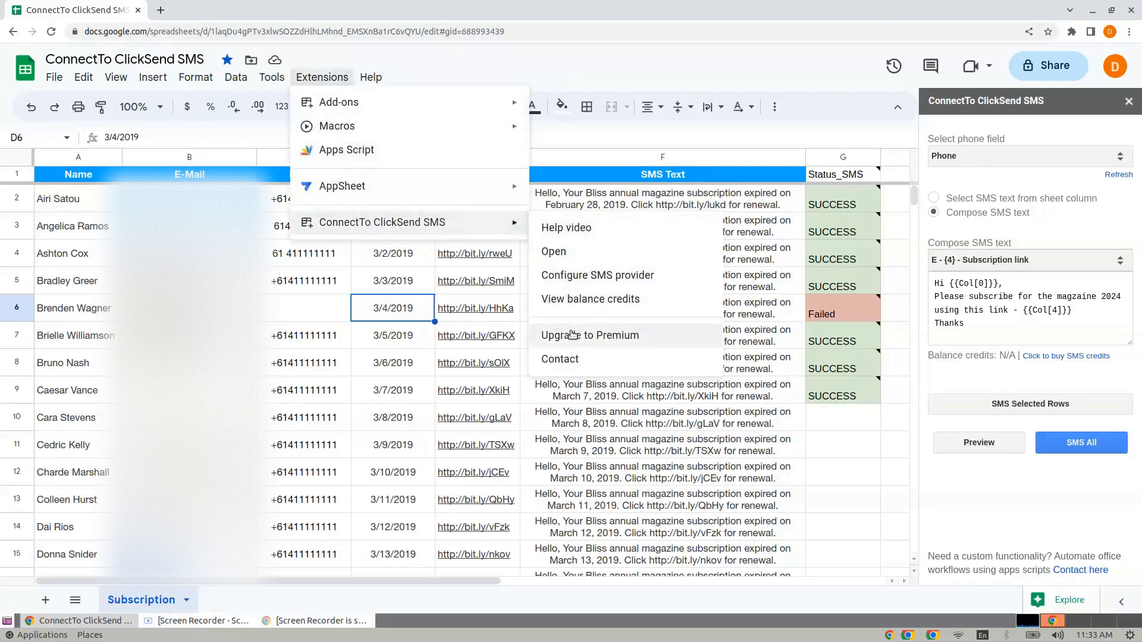
pyautogui.click(596, 307)
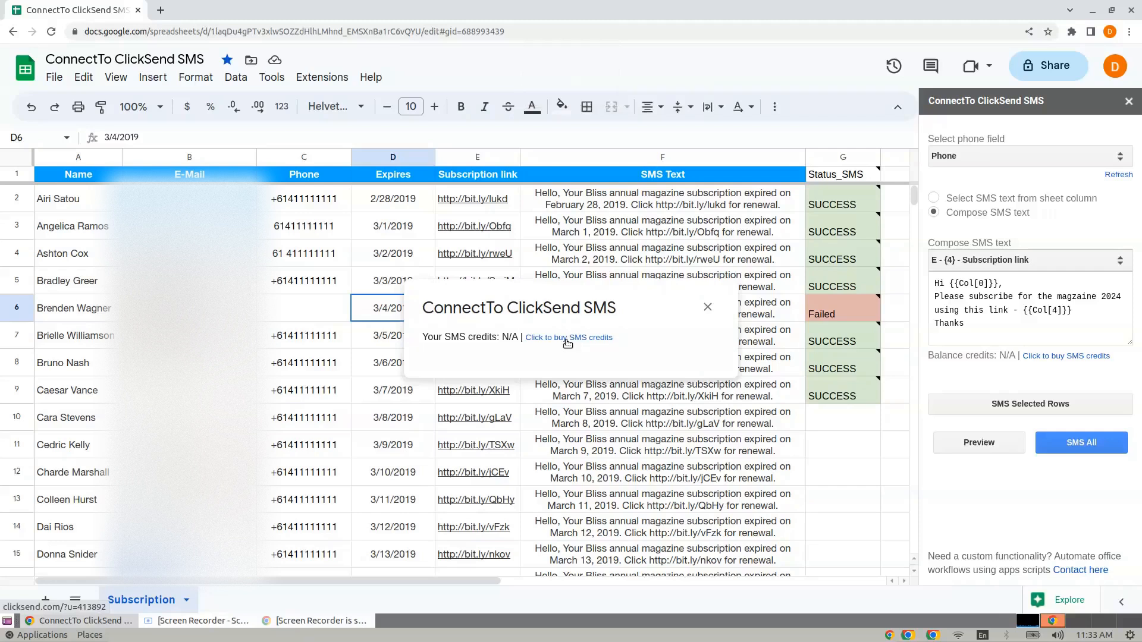
pyautogui.click(568, 339)
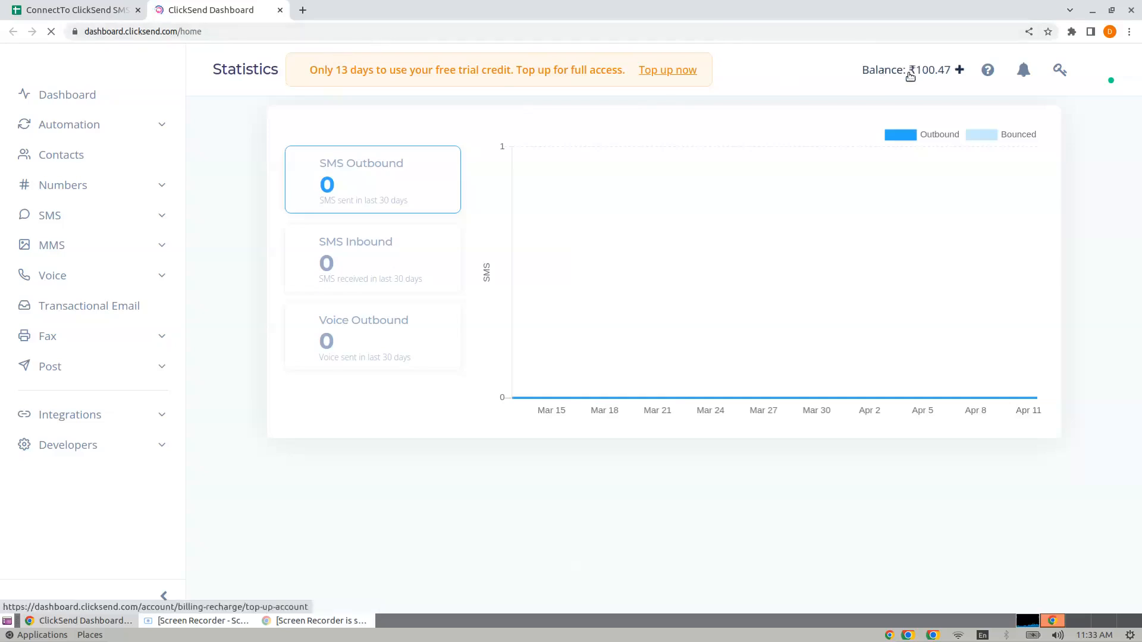
# - Close the ClickSend Dashboard browser tab to get back to the subscription sheet
pyautogui.click(280, 10)
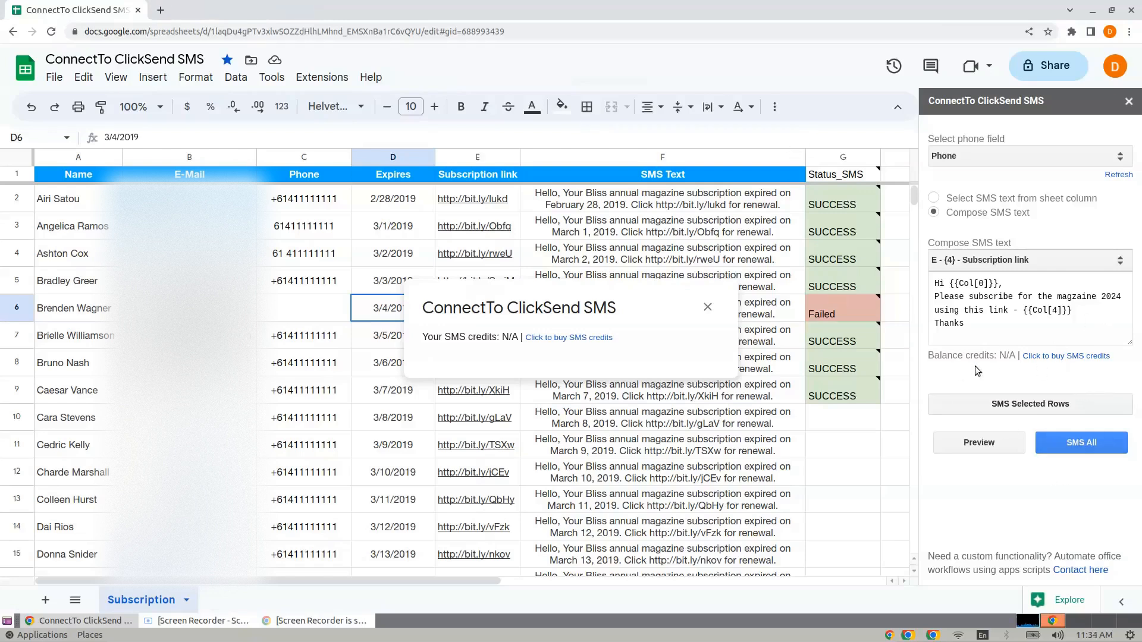
# - Dismiss the ConnectTo ClickSend SMS credits dialog showing N/A
pyautogui.click(707, 307)
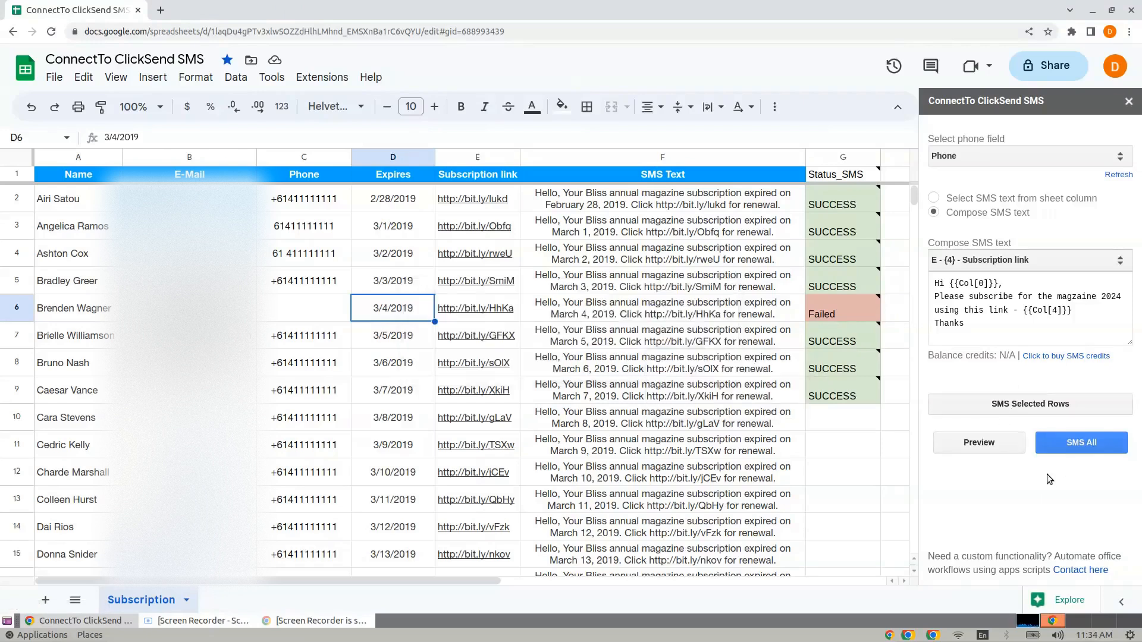